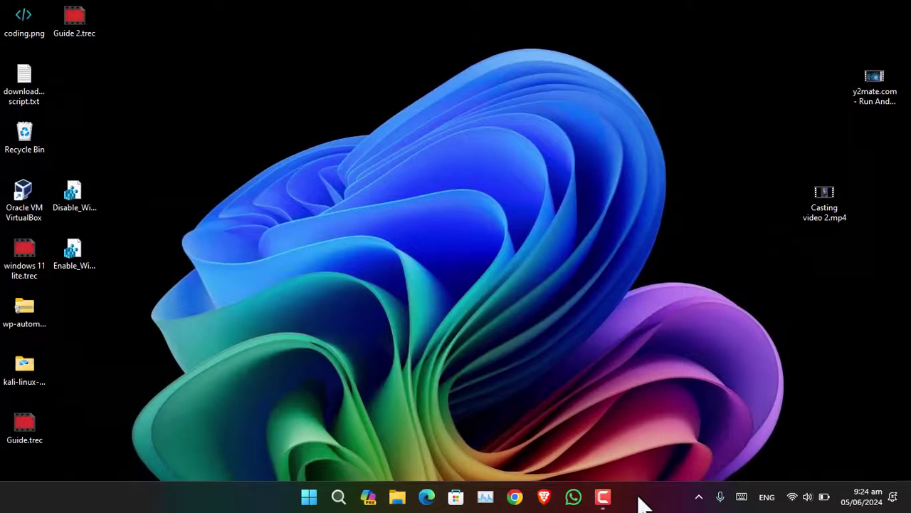
Switch Copilot in Windows (preview) to Off on the maximized Taskbar settings page
right_click(639, 498)
left_click(678, 473)
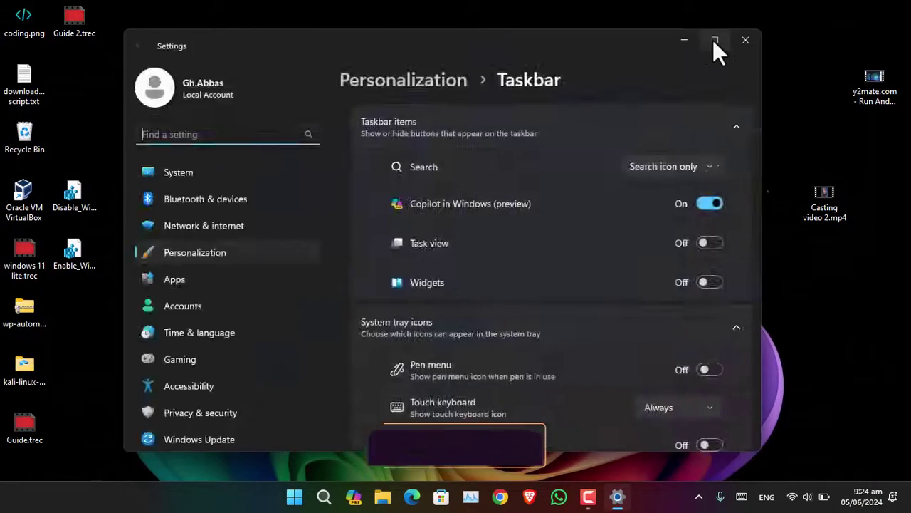
left_click(714, 39)
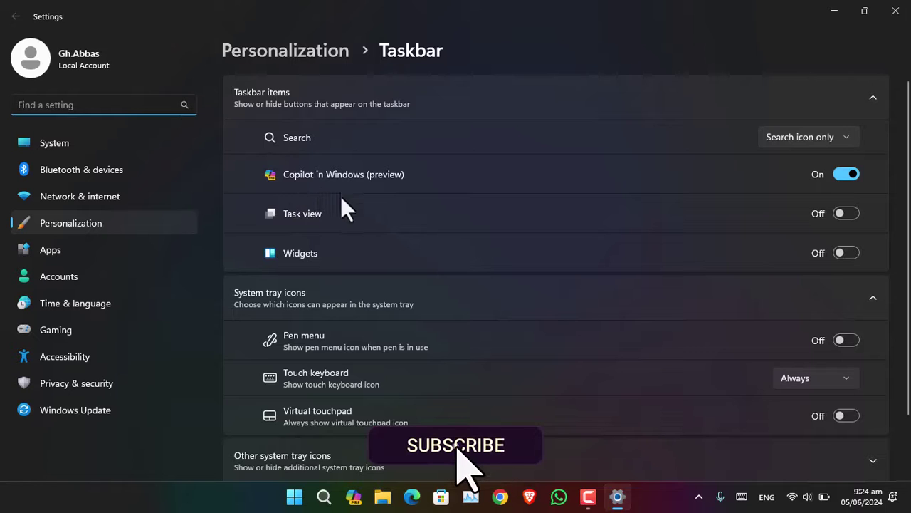
left_click(847, 175)
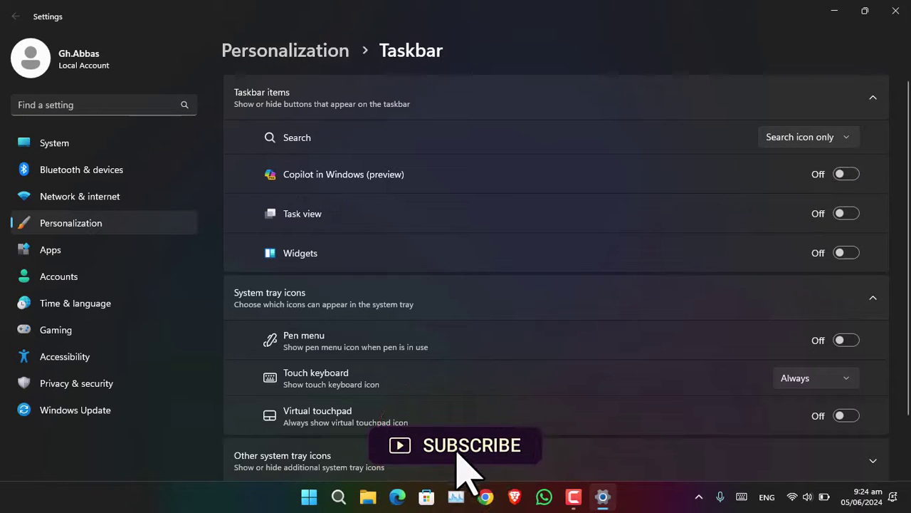
left_click(647, 502)
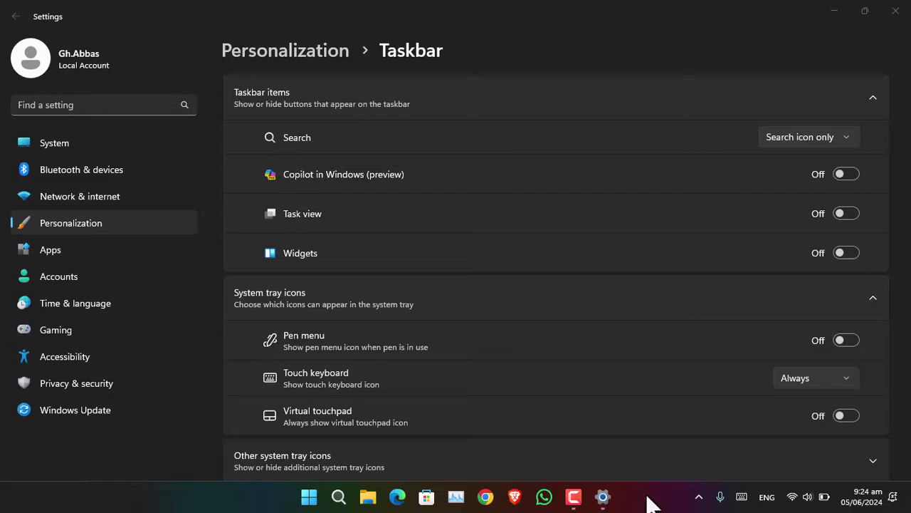
key("super+c")
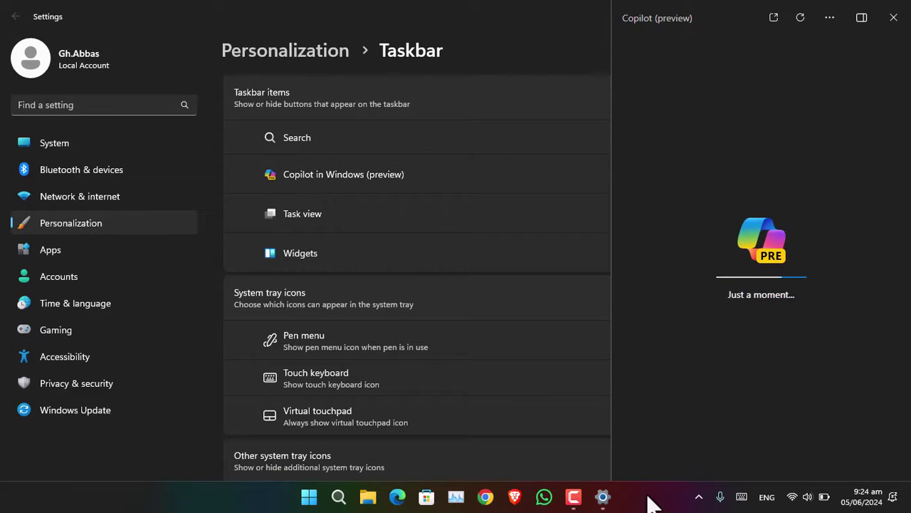
left_click(895, 17)
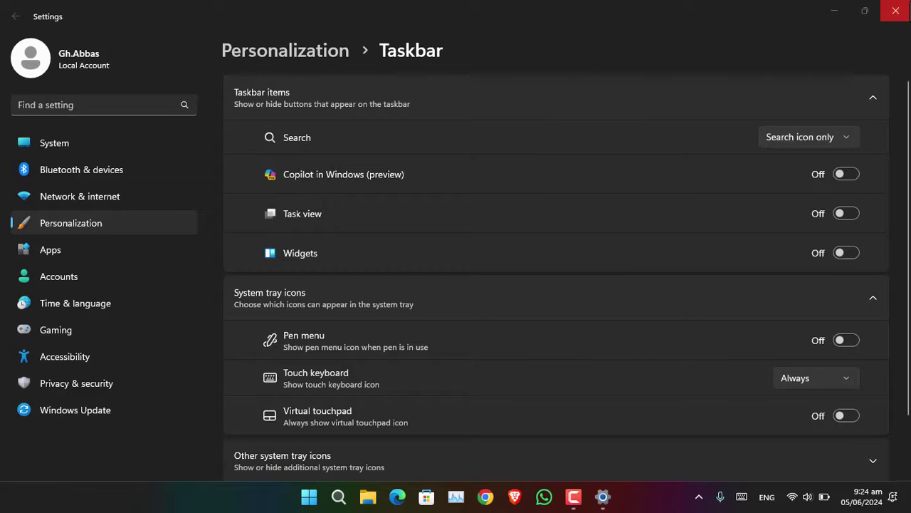
Close Settings and launch Registry Editor with regedit from Run, correcting the mistyped regedit.msc
left_click(896, 10)
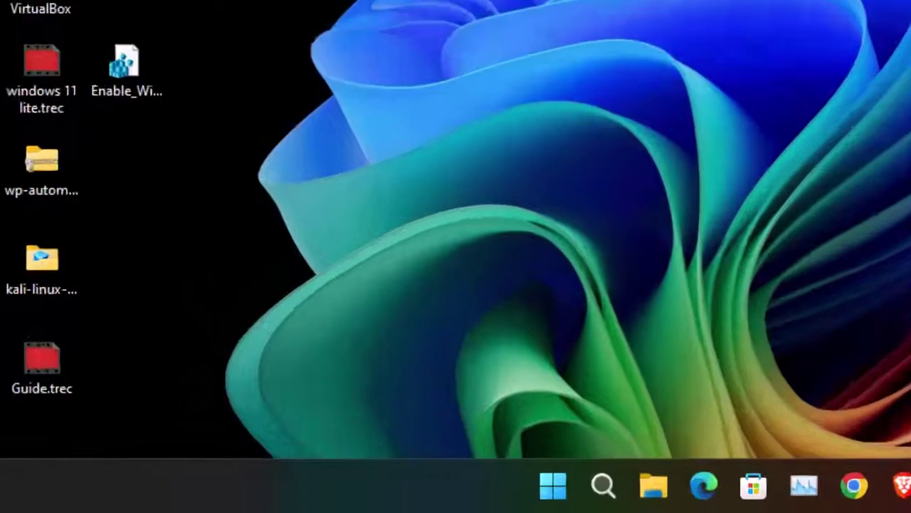
key("super+r")
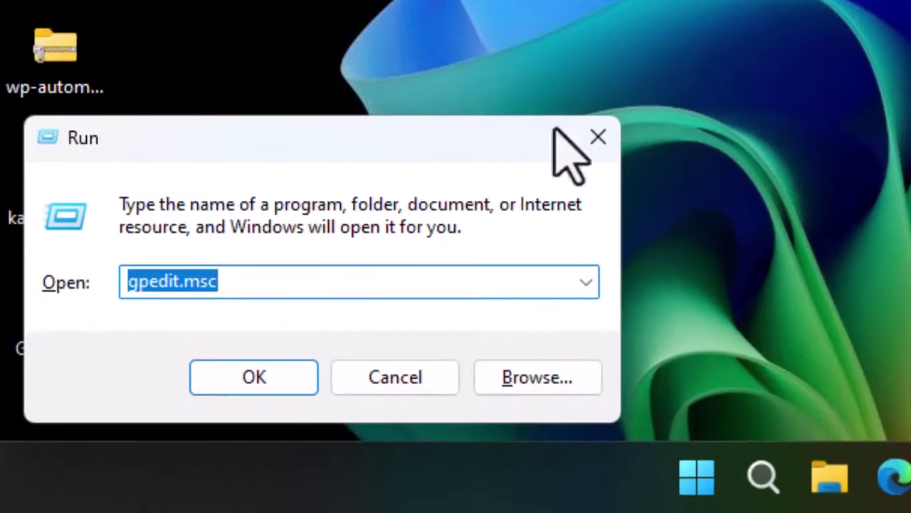
type("re")
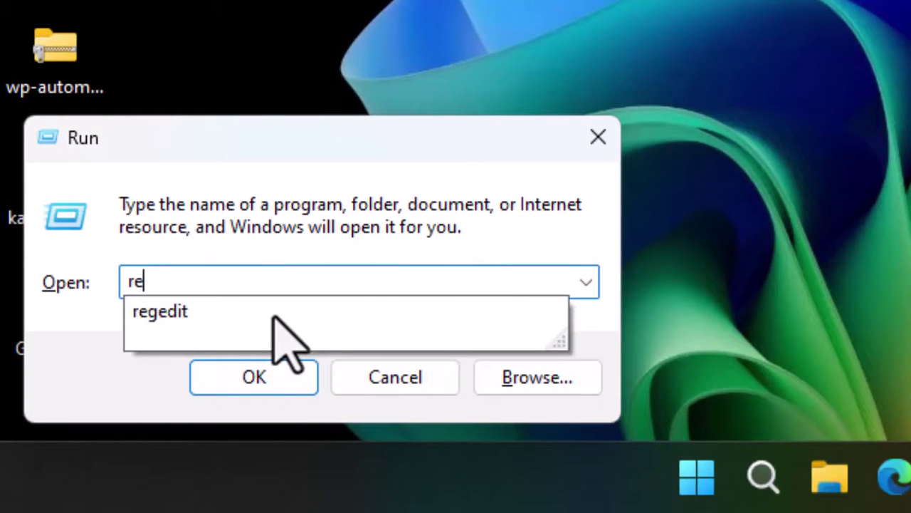
type("gedit.")
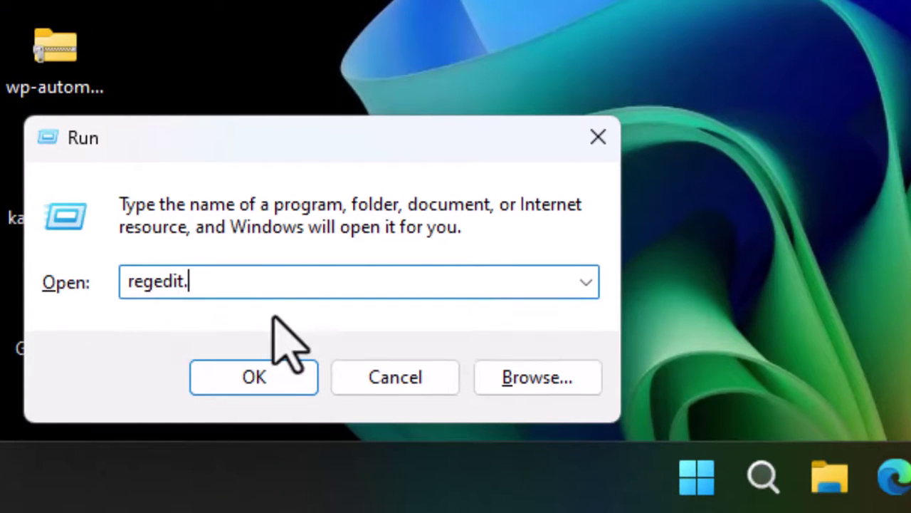
type("msc")
key("Return")
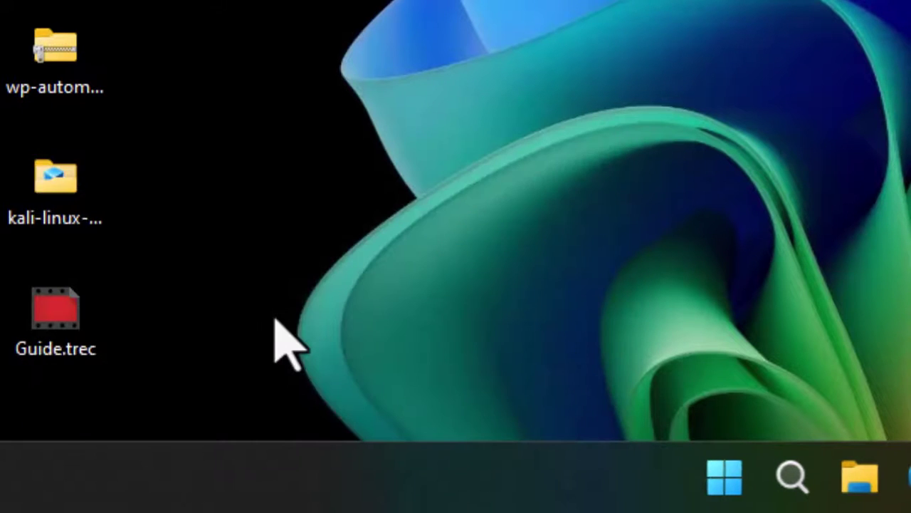
key("super+r")
key("End")
key("BackSpace")
key("BackSpace")
key("BackSpace")
key("BackSpace")
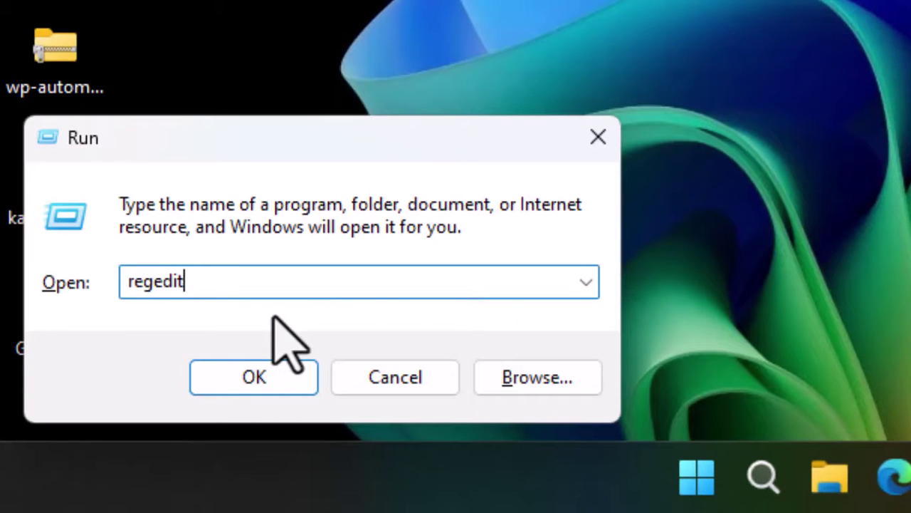
key("Return")
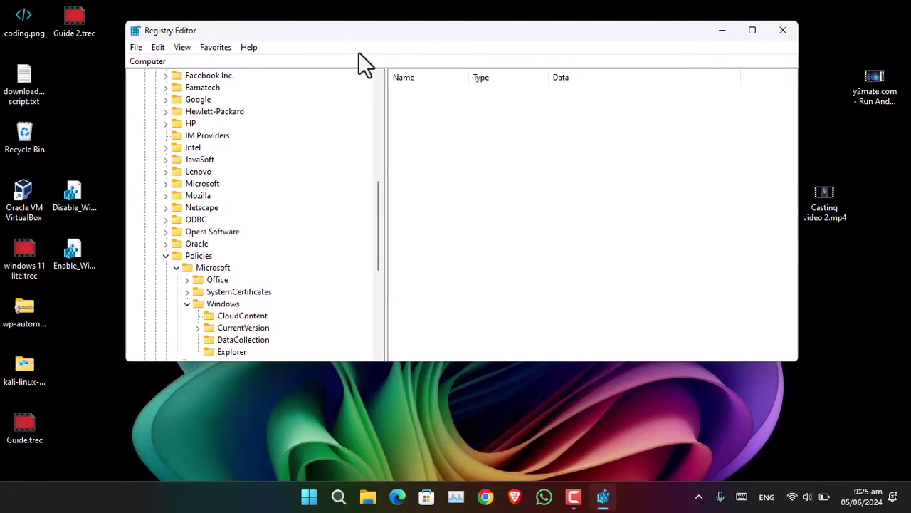
Maximize Registry Editor and go to HKEY_CURRENT_USER\Software\Policies\Microsoft\Windows
left_click(753, 30)
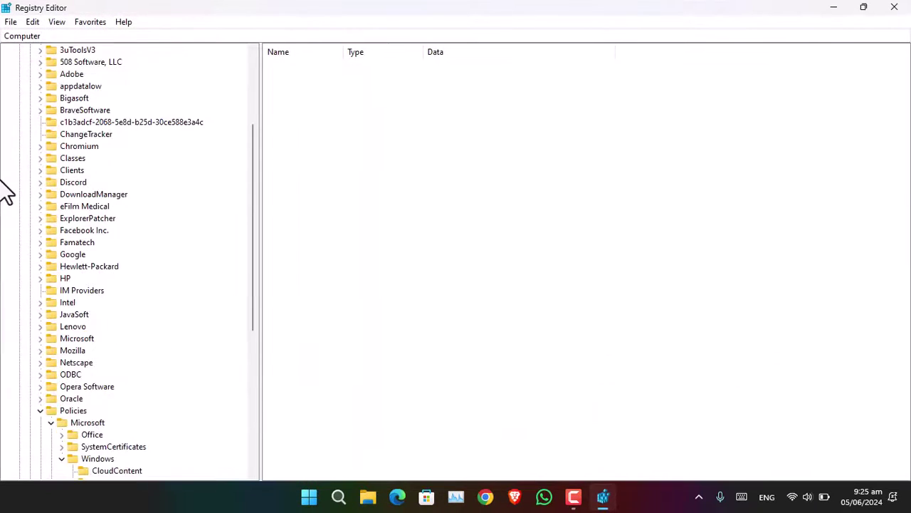
scroll(48, 162, "up", 4)
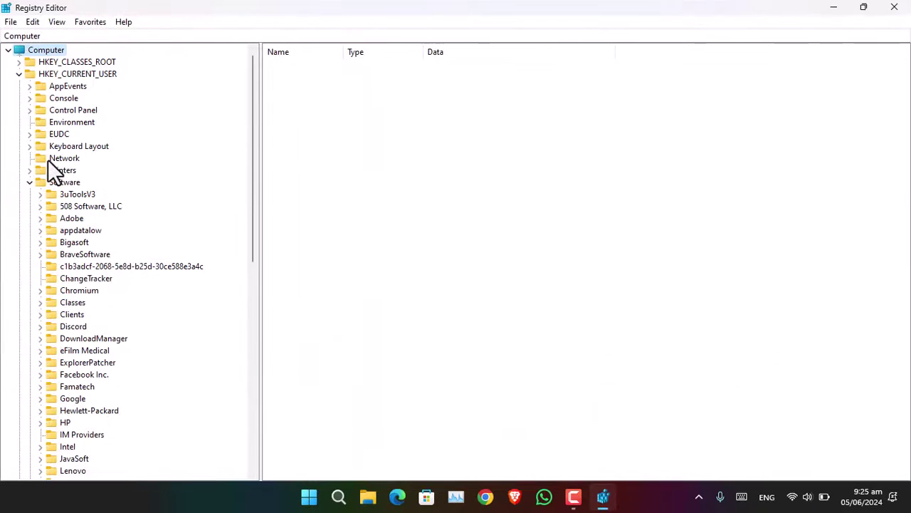
left_click(19, 75)
left_click(19, 75)
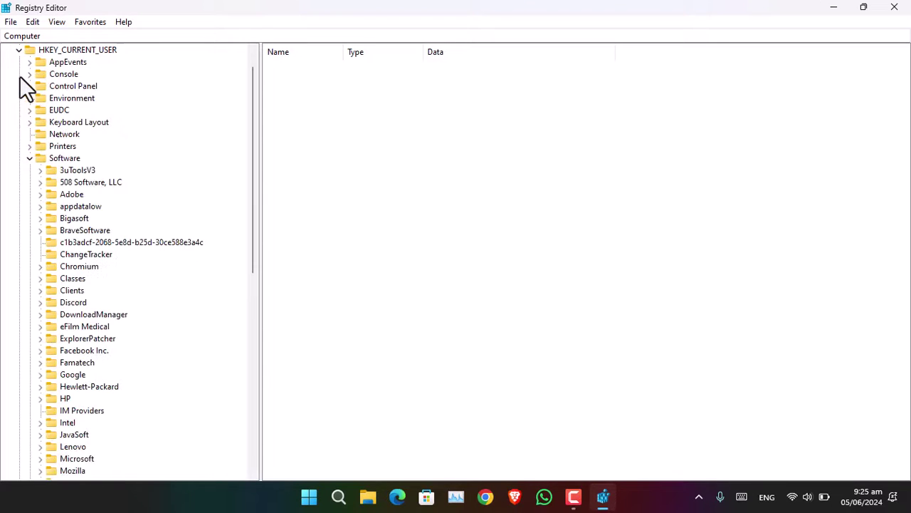
left_click(56, 155)
scroll(95, 308, "down", 4)
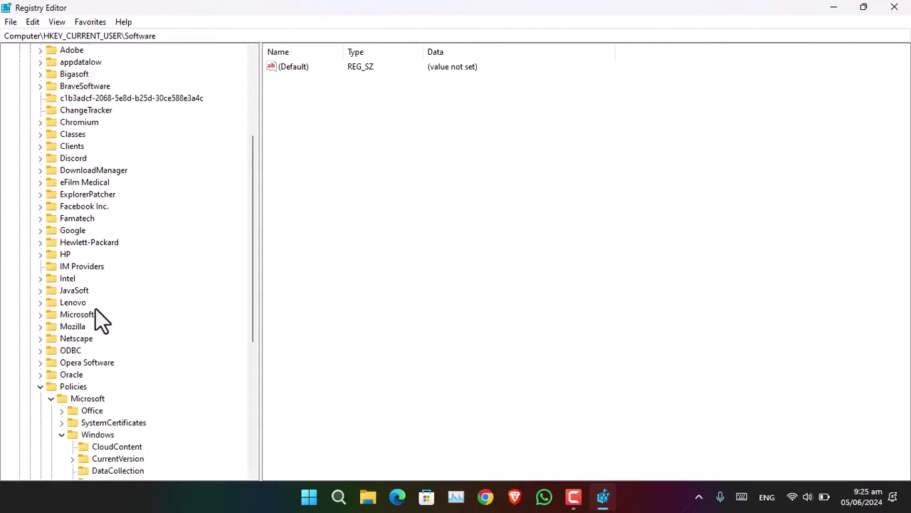
scroll(84, 333, "down", 1)
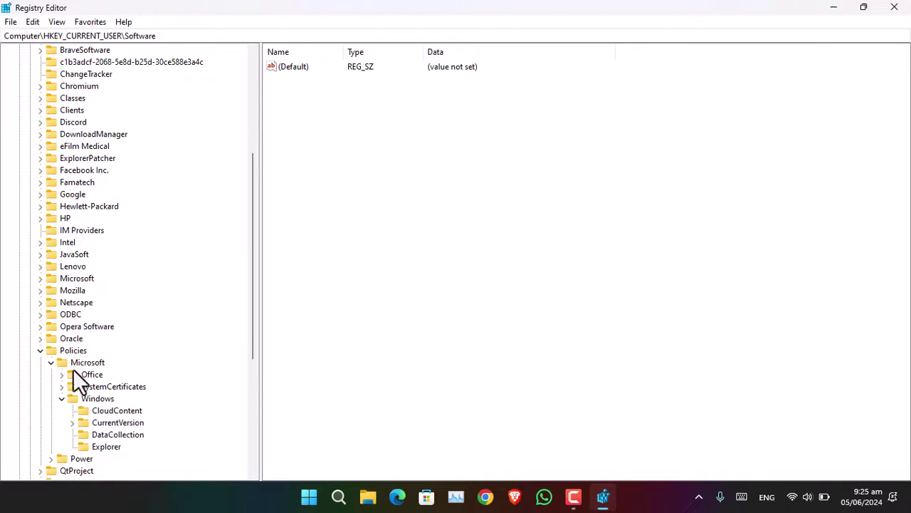
scroll(74, 371, "down", 1)
left_click(98, 363)
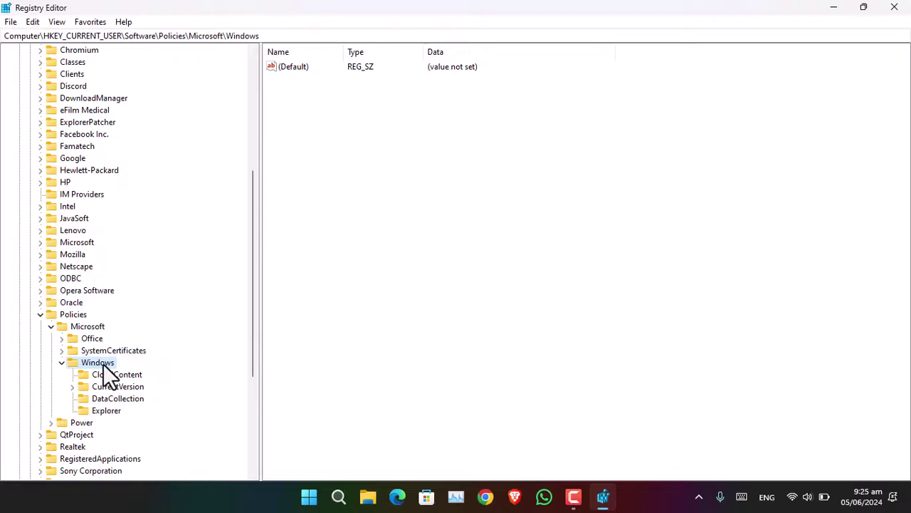
Create a new key named WindowsCopilot under the Policies\Microsoft\Windows key
right_click(103, 365)
mouse_move(225, 237)
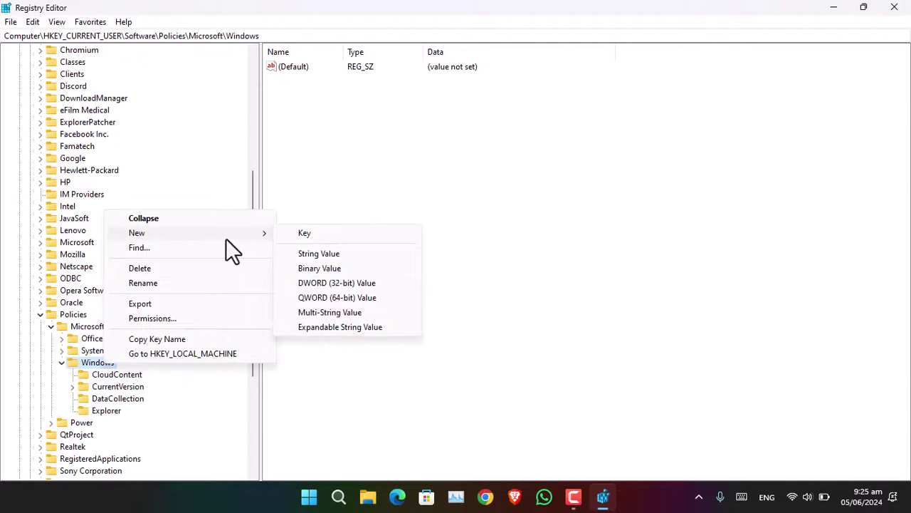
left_click(337, 233)
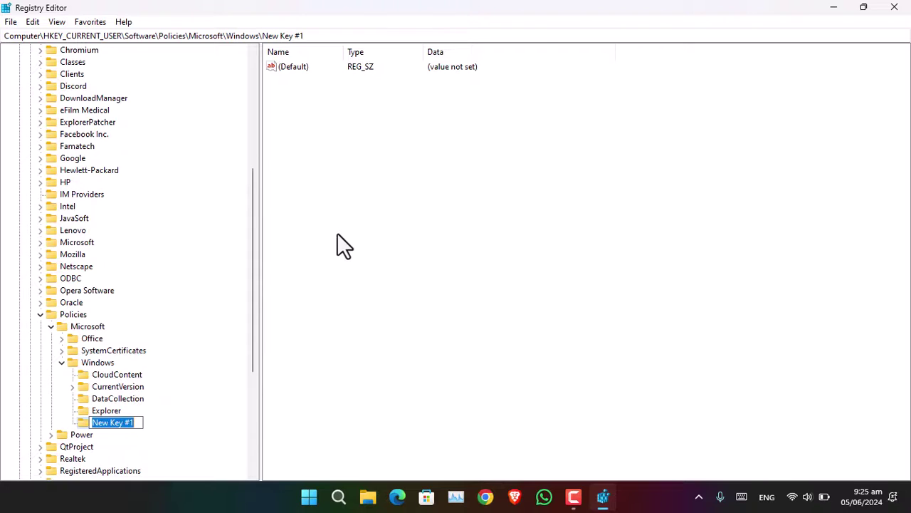
type("Windows")
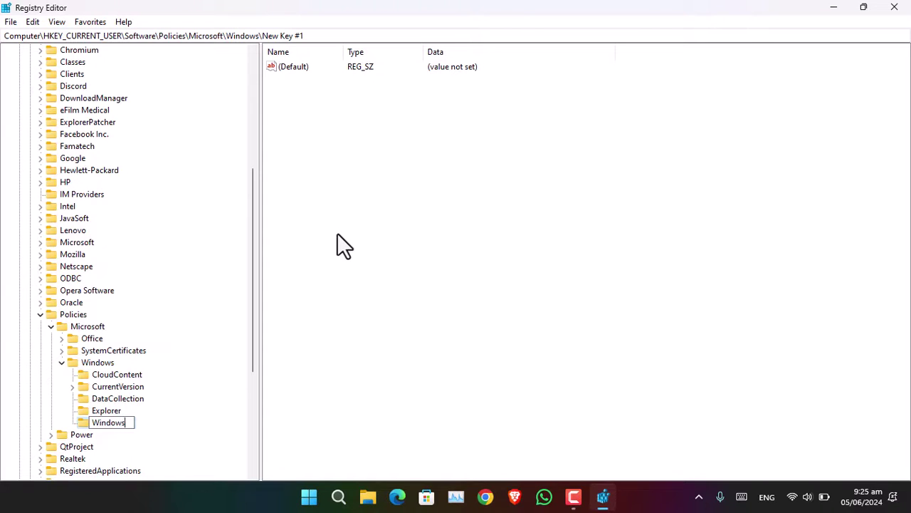
type("Copilot")
key("Return")
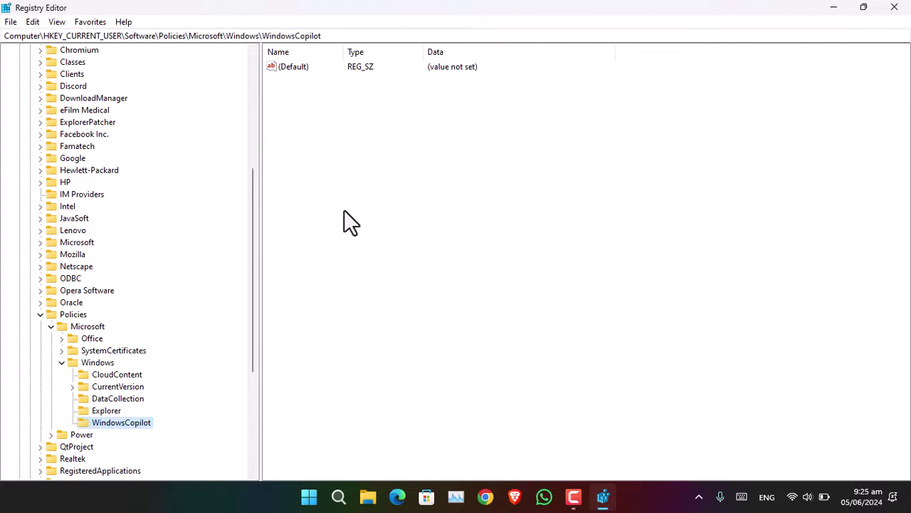
Add a new DWORD (32-bit) value to the WindowsCopilot key
right_click(370, 131)
mouse_move(411, 146)
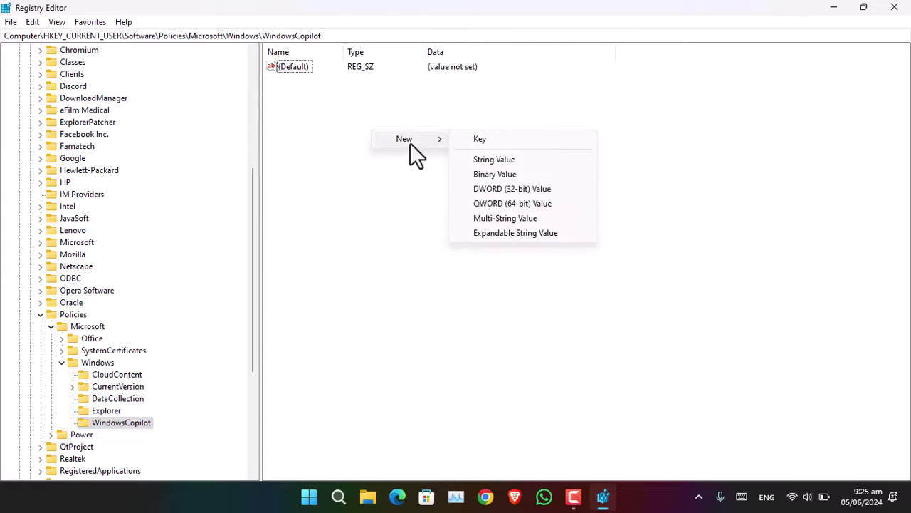
left_click(543, 188)
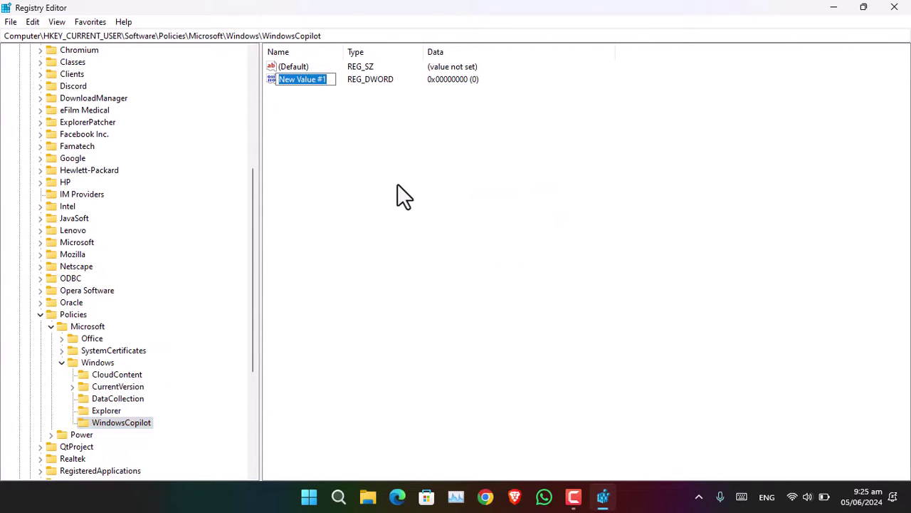
Launch Notepad with the notes, then switch back to Registry Editor
key("super+r")
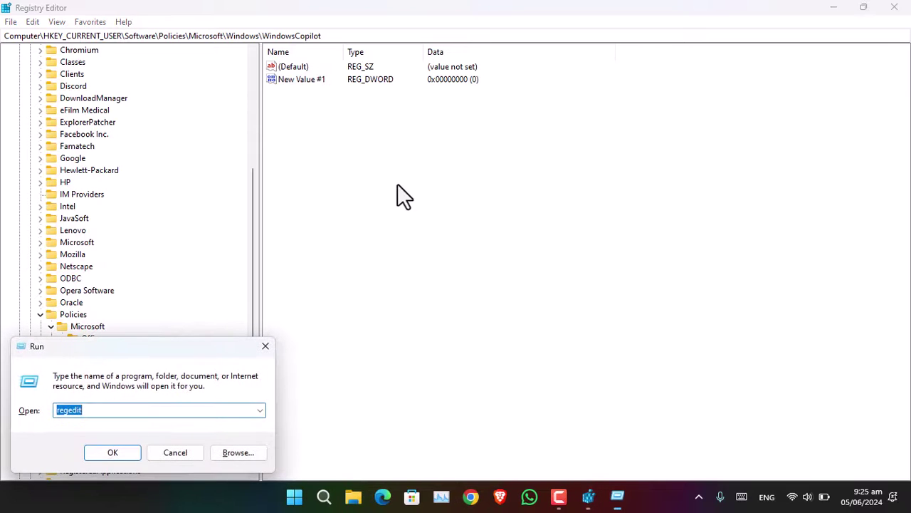
type("notepad")
key("Return")
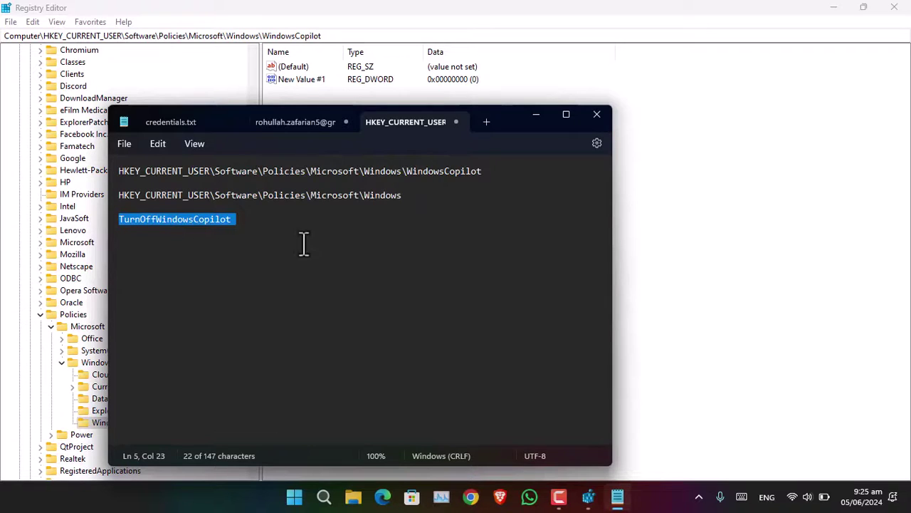
key("alt+Tab")
Rename New Value #1 to TurnOffWindowsCopilot by pasting the name
left_click(288, 79)
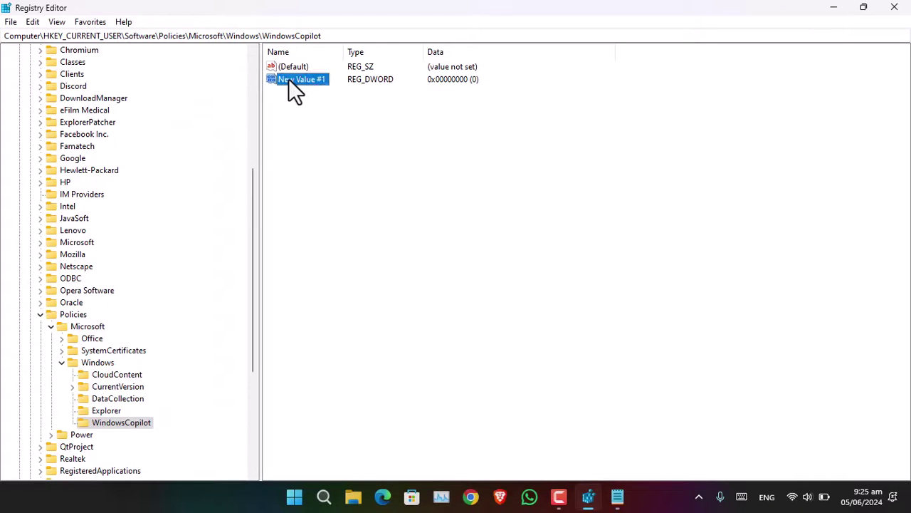
right_click(292, 83)
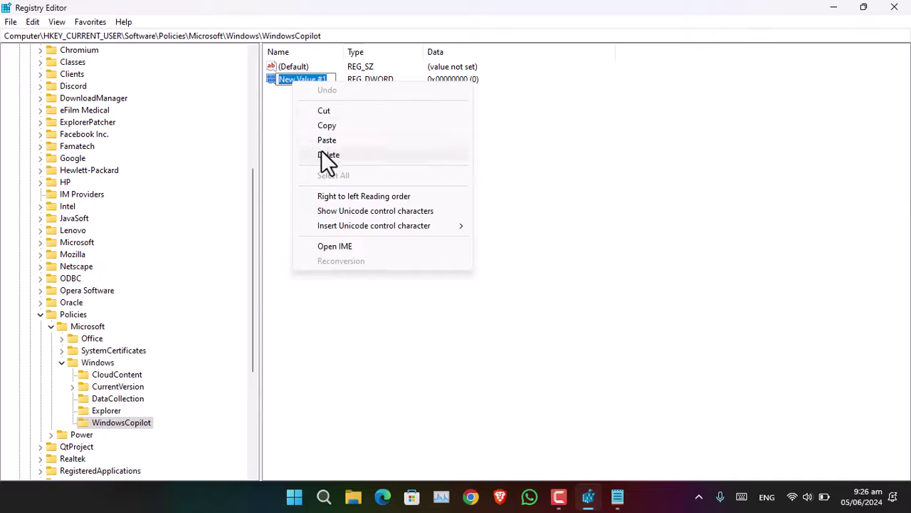
left_click(326, 139)
key("Return")
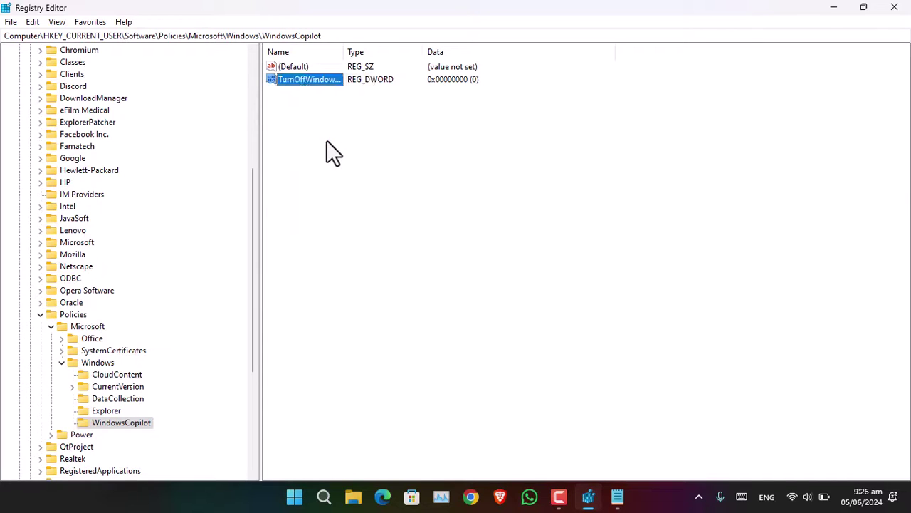
Set TurnOffWindowsCopilot's value data to 1 and restore the Registry Editor window
double_click(321, 79)
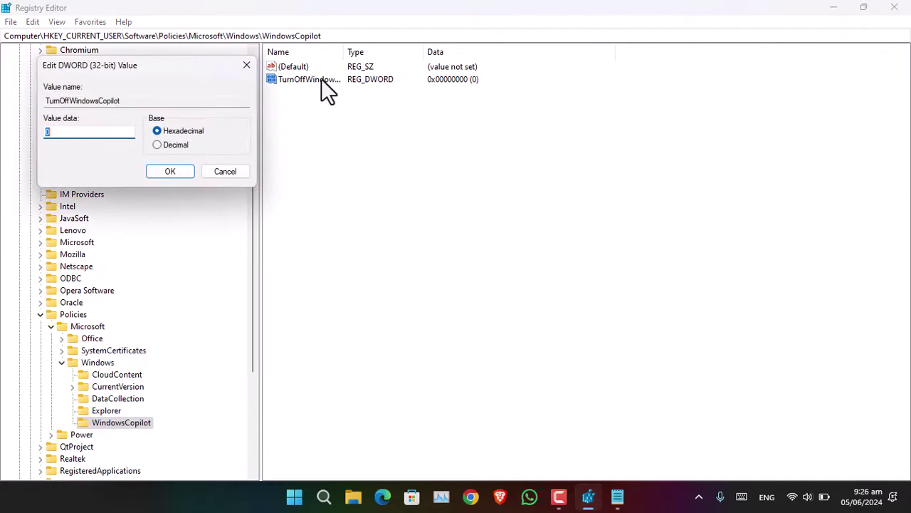
left_click_drag(148, 66, 545, 164)
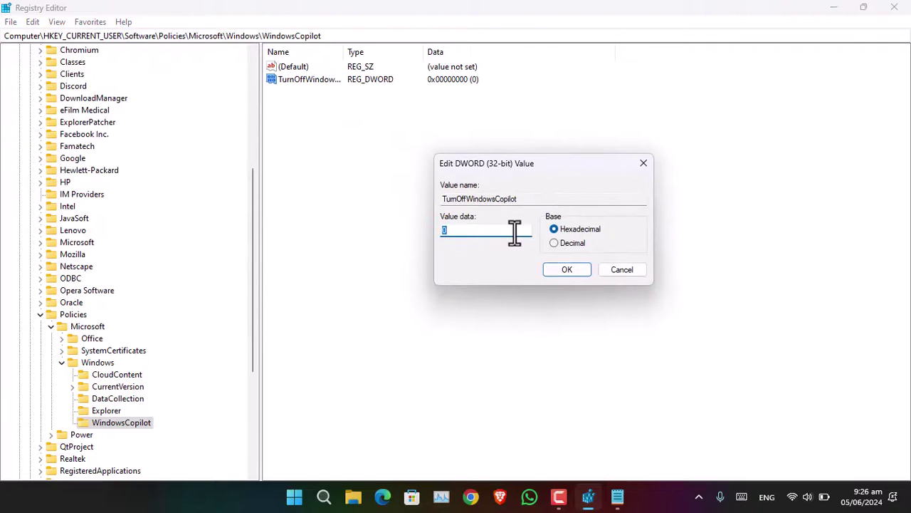
type("1")
left_click(566, 269)
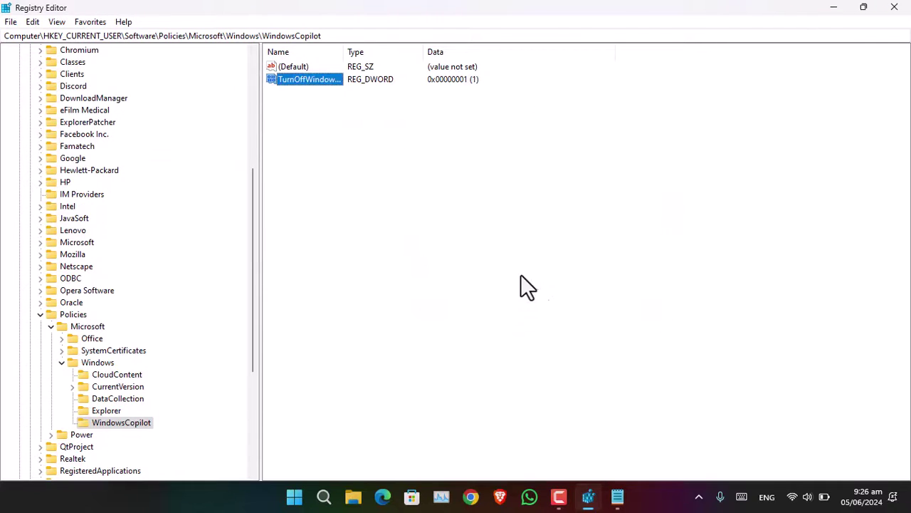
double_click(620, 12)
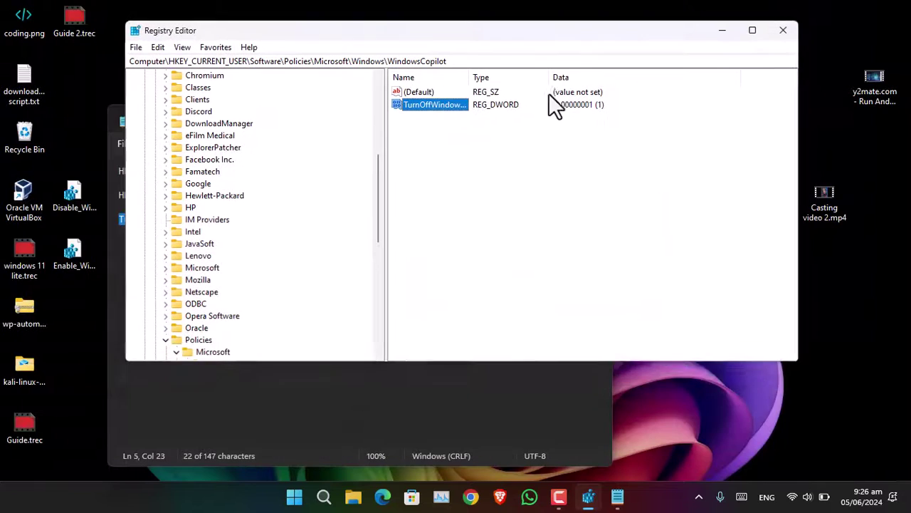
Close Registry Editor, minimize Notepad, center both Copilot .reg files, and open Enable_Windows_Copilot.reg
left_click(783, 30)
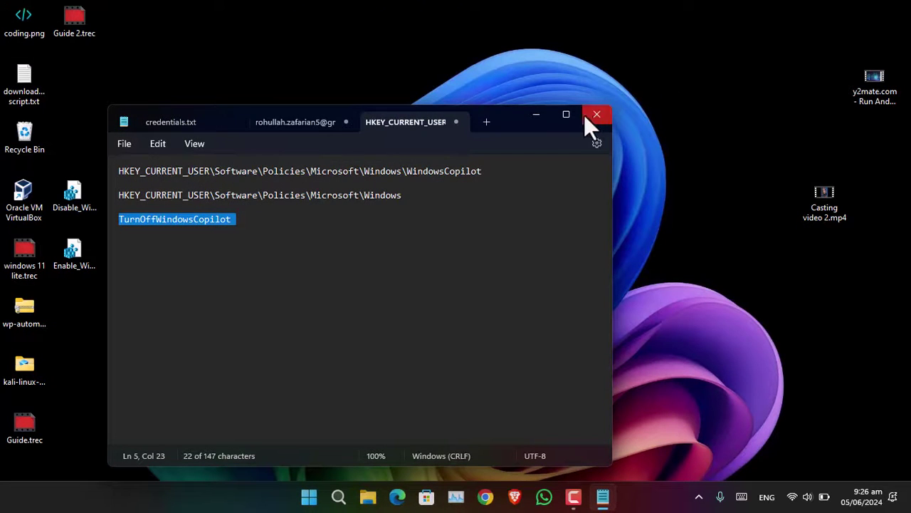
left_click(538, 116)
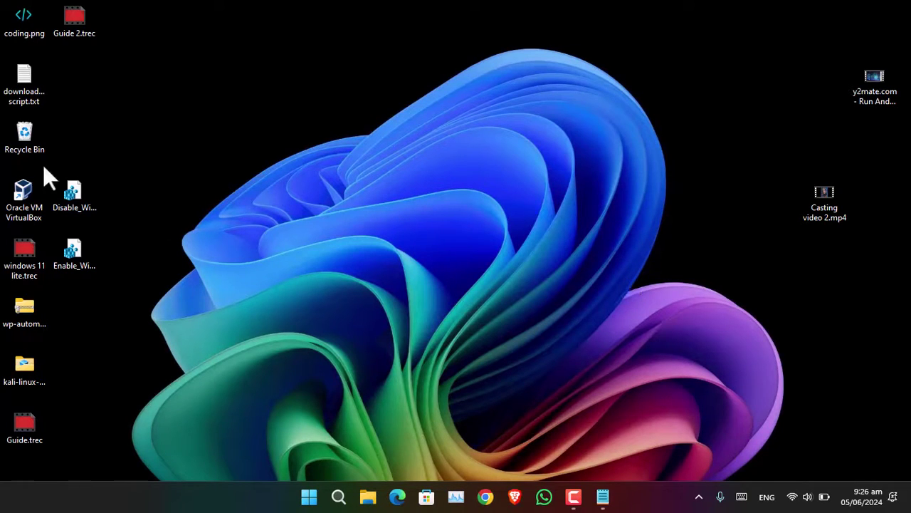
left_click_drag(101, 168, 66, 309)
left_click_drag(67, 192, 518, 192)
left_click(636, 232)
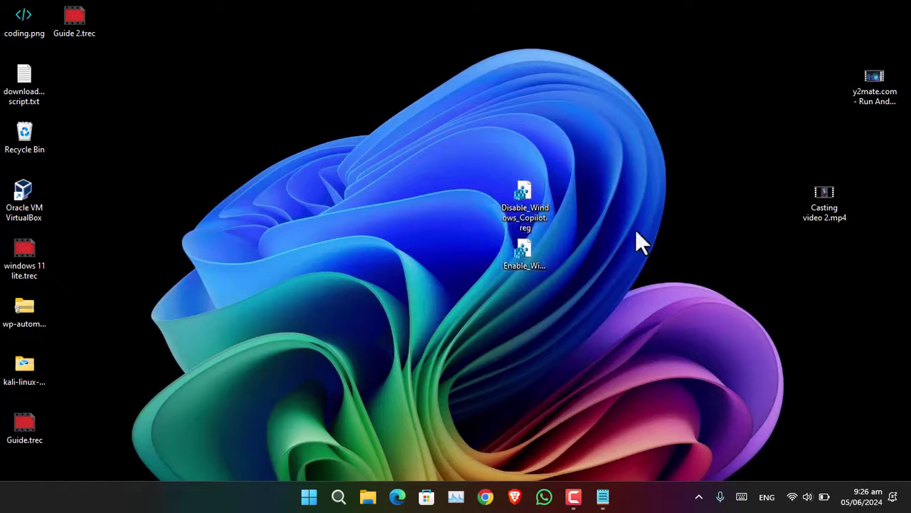
left_click(530, 248)
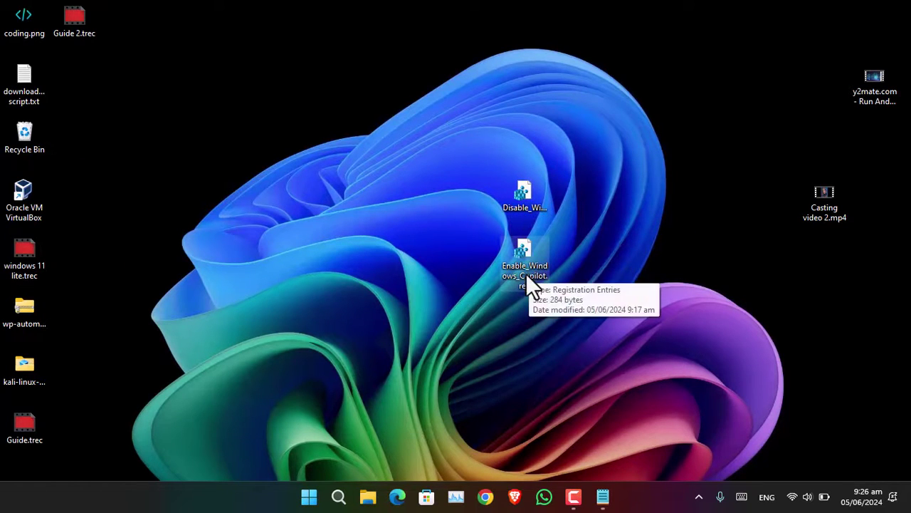
double_click(533, 281)
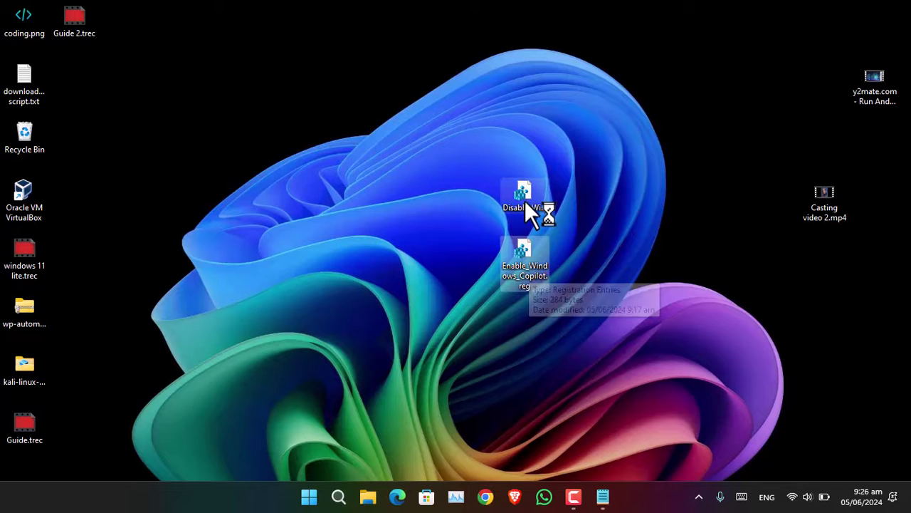
Open Enable_Windows_Copilot.reg in Notepad, approving the unsigned-file security warning
right_click(524, 255)
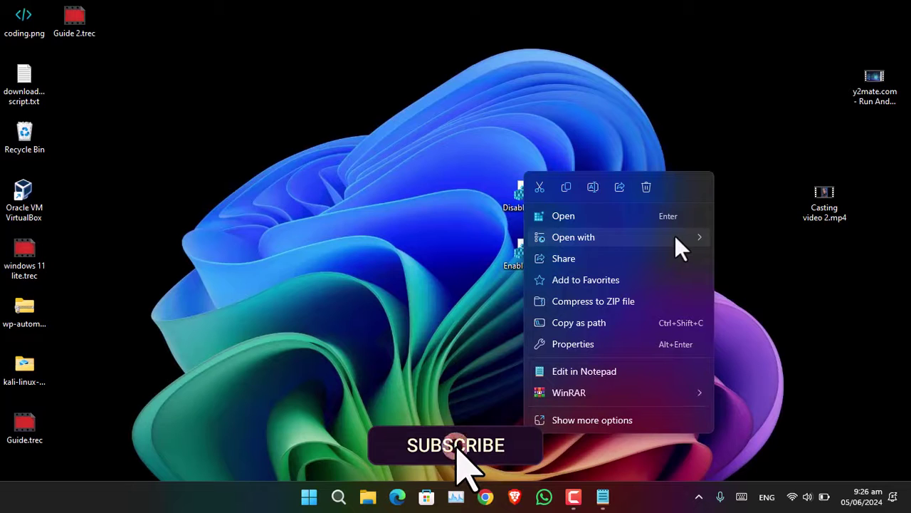
mouse_move(675, 235)
left_click(769, 239)
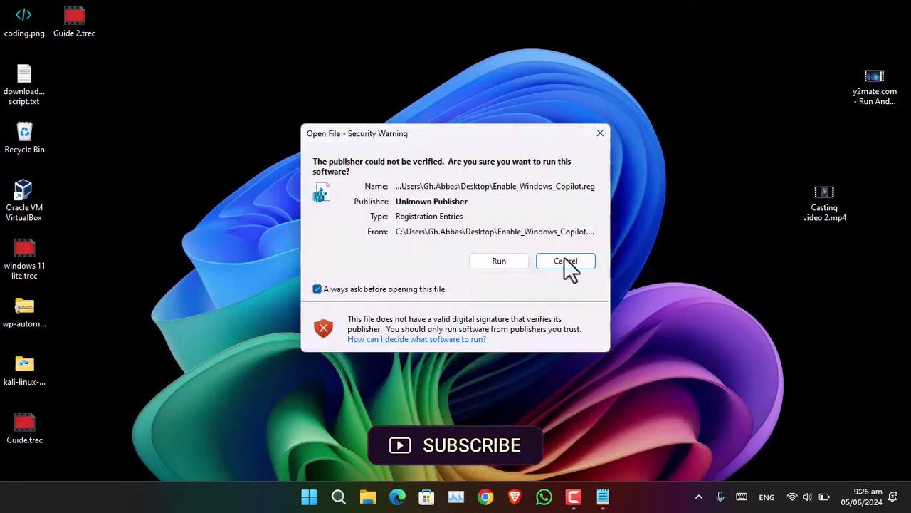
left_click(489, 261)
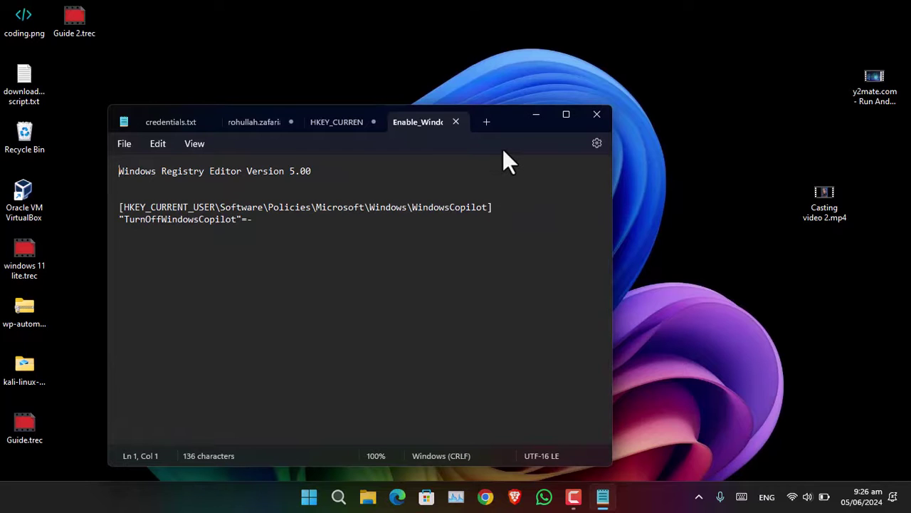
Merge Disable_Windows_Copilot.reg into the registry, accepting the security warning and confirmation prompts
left_click(537, 116)
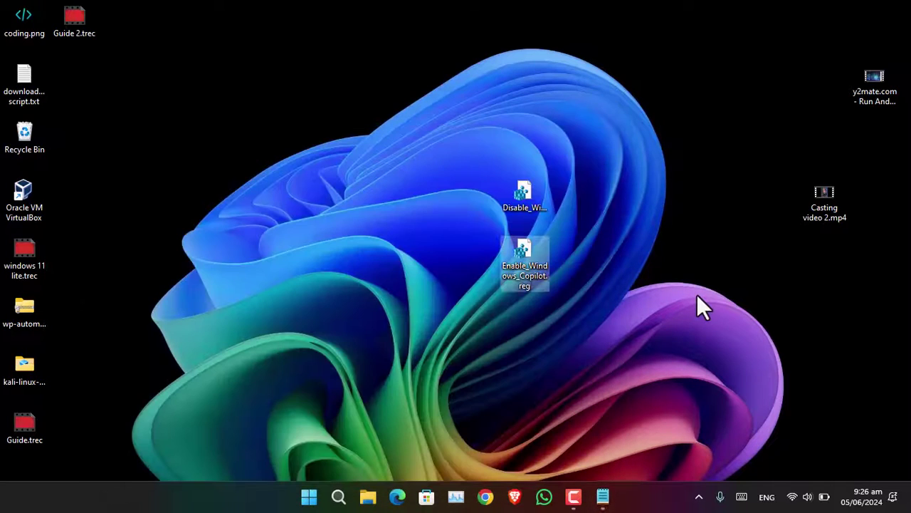
double_click(524, 190)
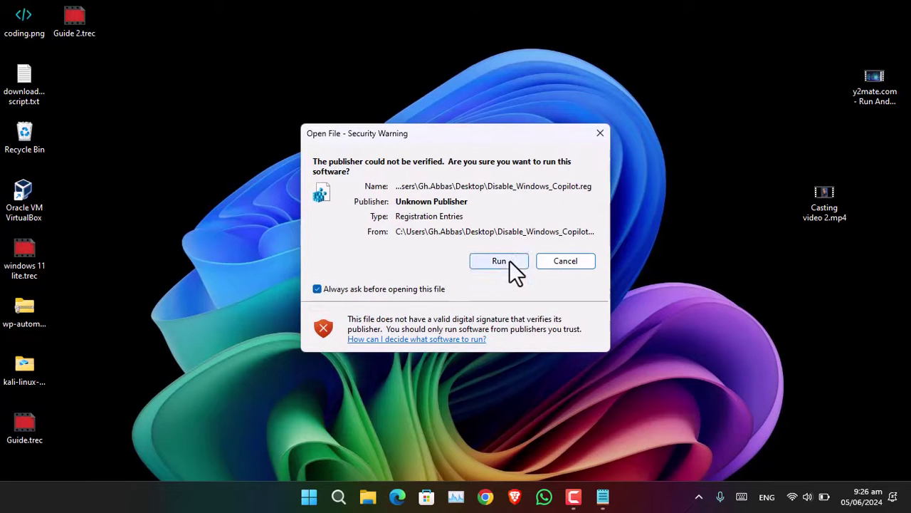
left_click(509, 261)
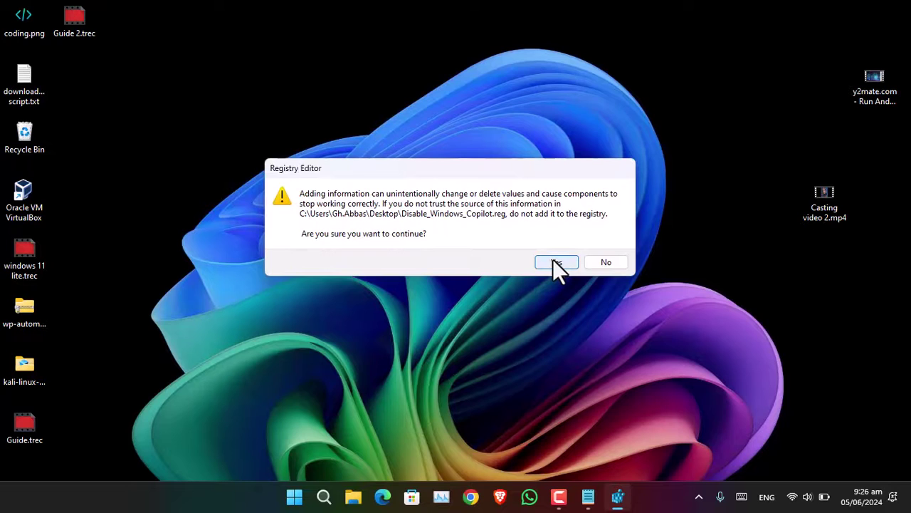
left_click(553, 262)
left_click(606, 247)
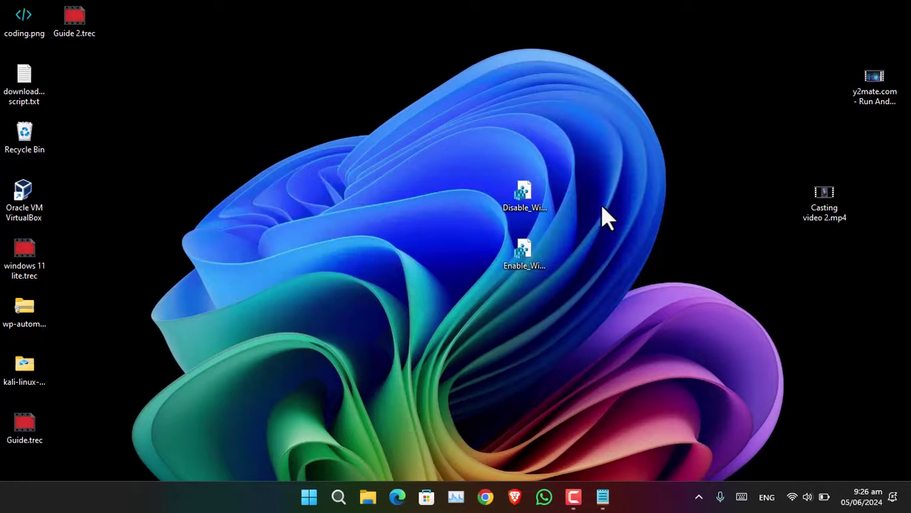
Move both .reg file icons to the desktop's top-left
left_click_drag(592, 174, 514, 290)
left_click_drag(513, 215, 113, 83)
left_click(348, 112)
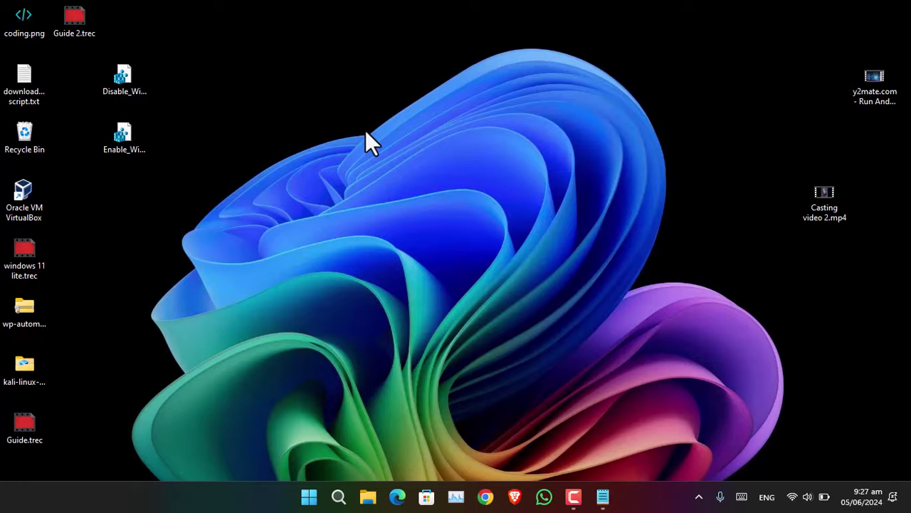
Launch Local Group Policy Editor via gpedit.msc and maximize it
key("super+r")
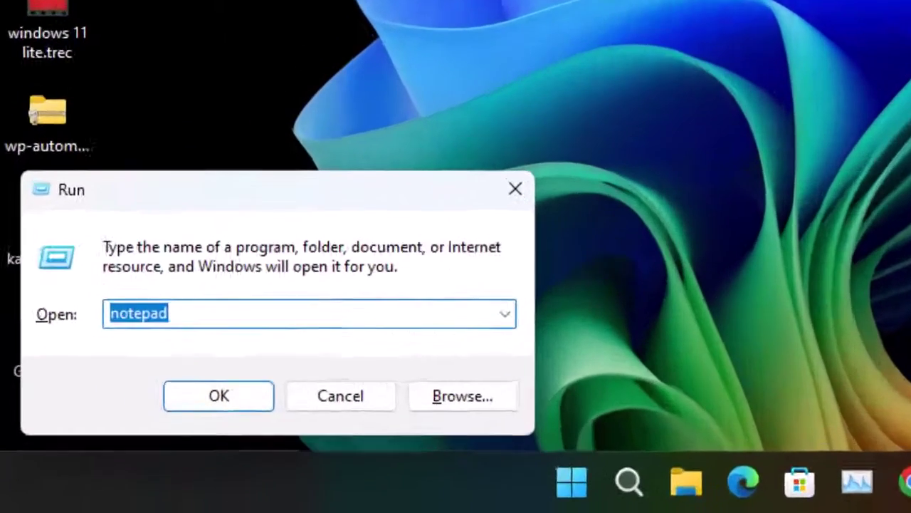
type("gp")
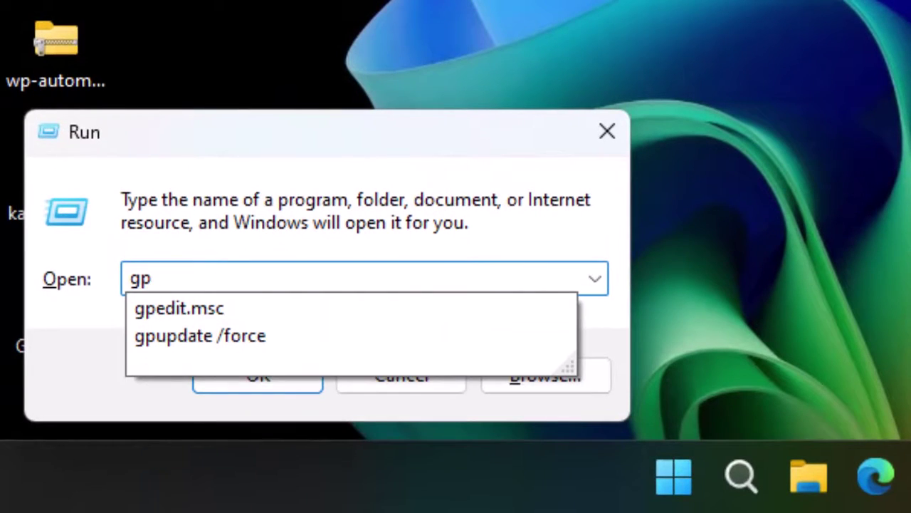
key("Down")
key("Return")
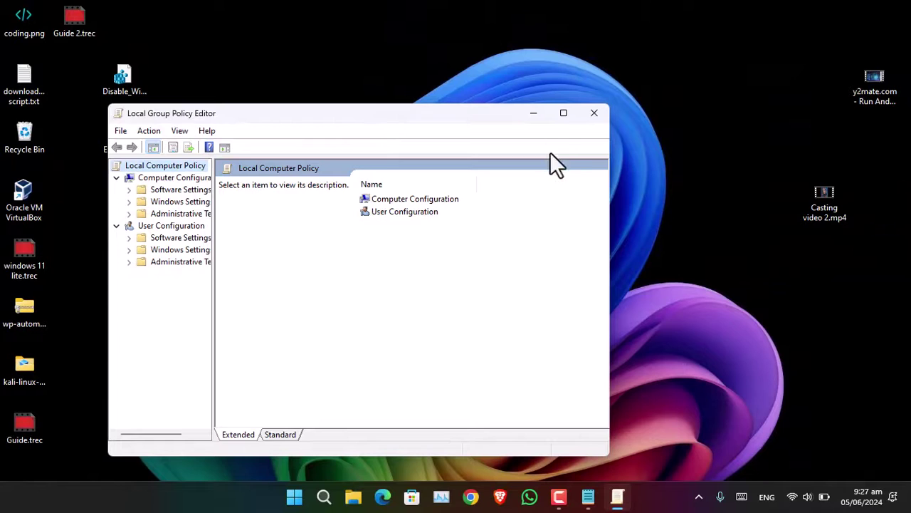
left_click(563, 114)
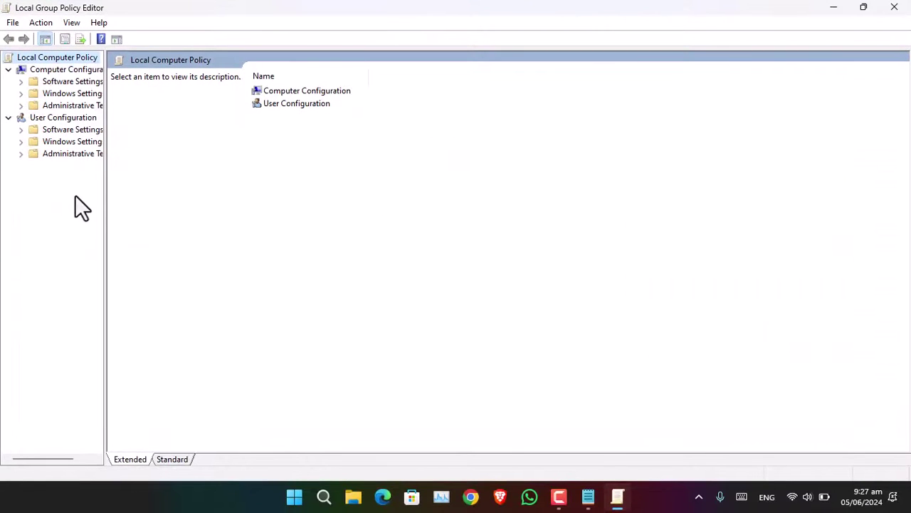
left_click(303, 93)
left_click(299, 104)
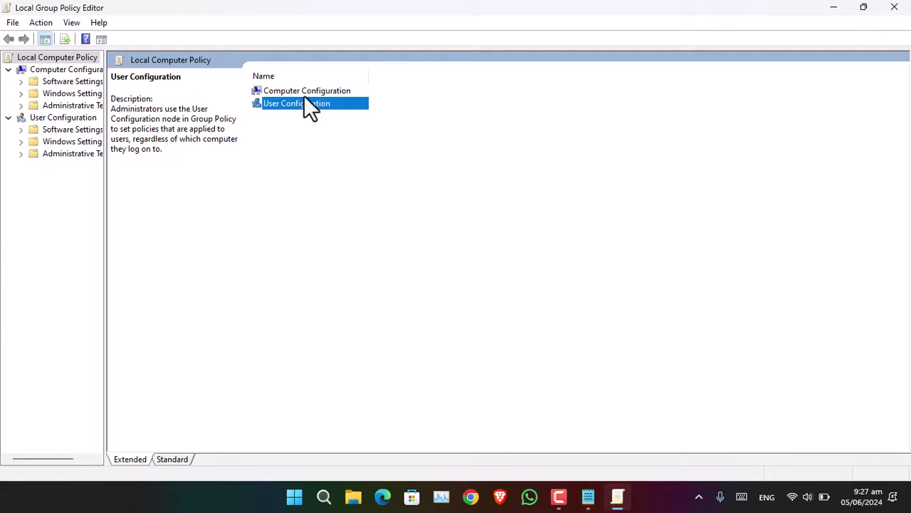
Open User Configuration > Administrative Templates > Windows Components > Windows Copilot
double_click(305, 105)
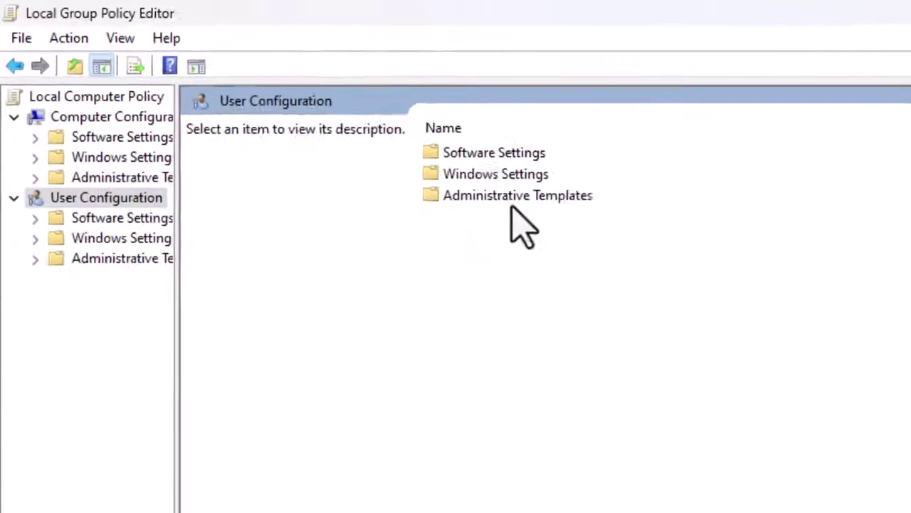
double_click(332, 126)
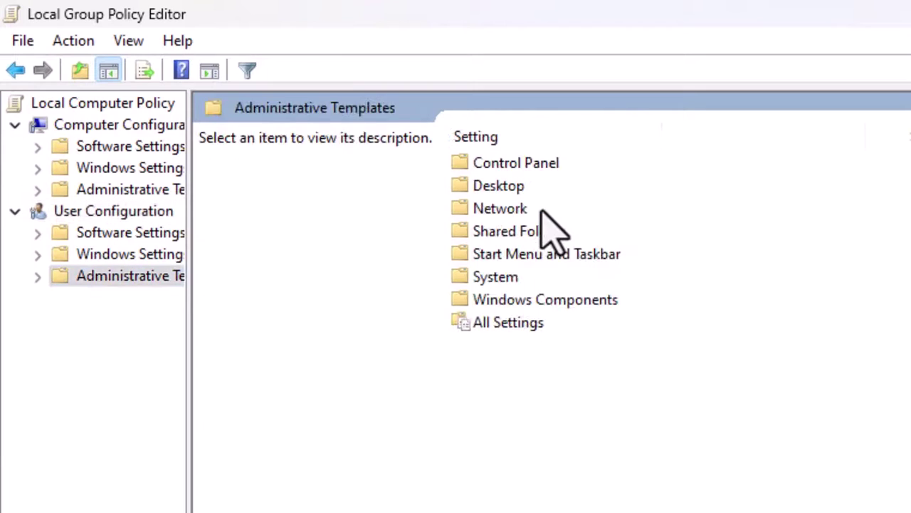
double_click(486, 302)
scroll(509, 420, "down", 5)
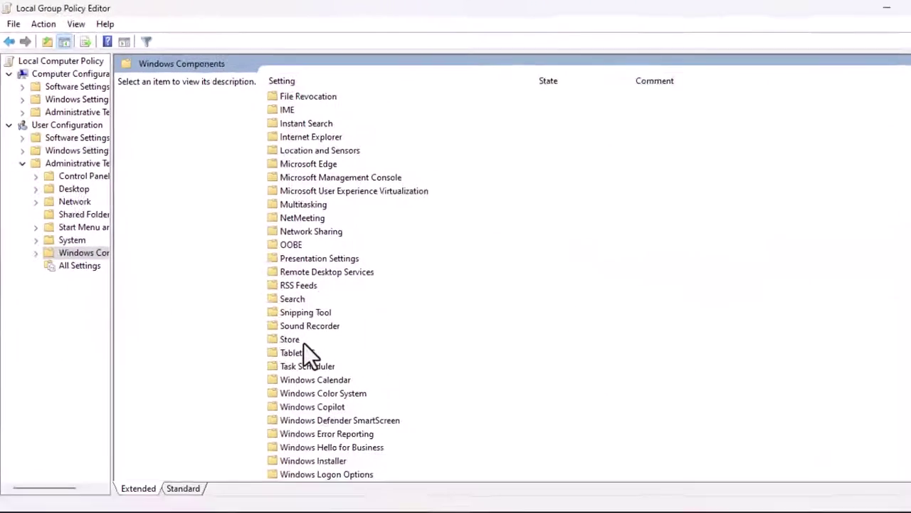
left_click(282, 332)
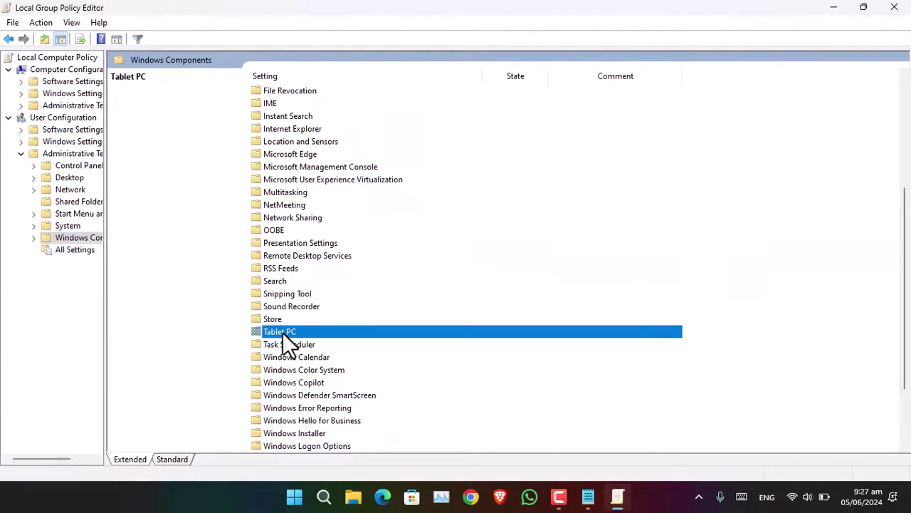
key("Down")
key("Down")
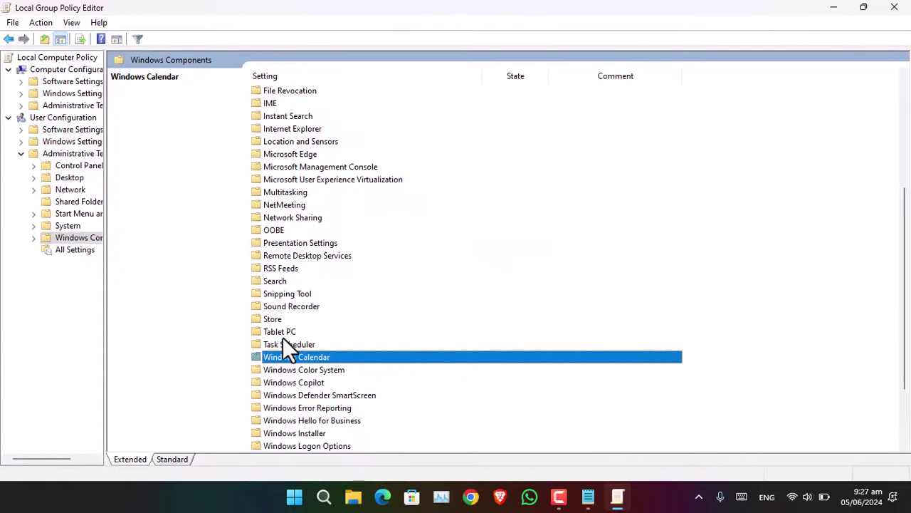
key("Down")
left_click(302, 383)
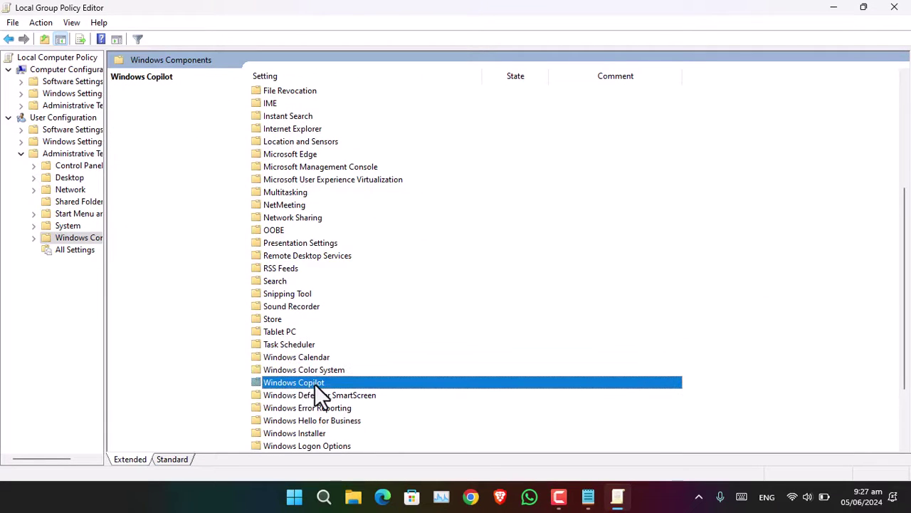
double_click(325, 383)
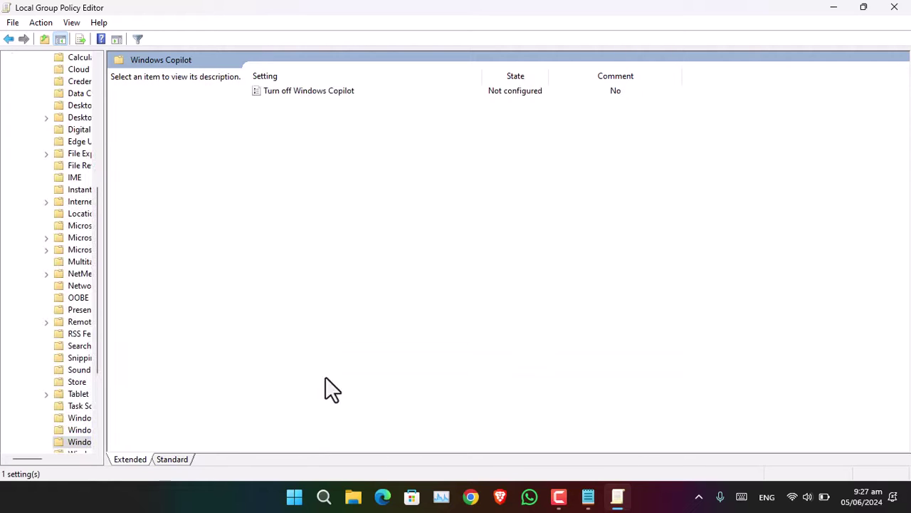
Set the Turn off Windows Copilot policy to Disabled, apply it, and close its settings window
left_click(318, 107)
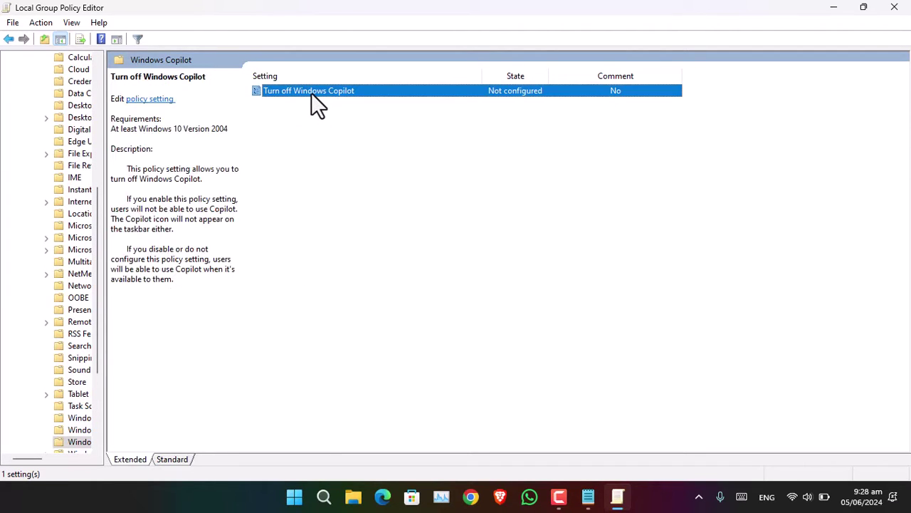
double_click(311, 93)
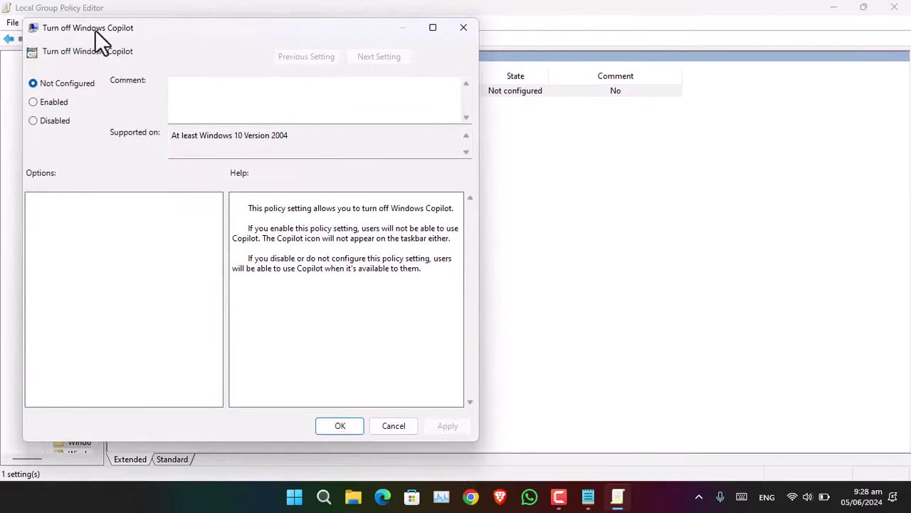
left_click_drag(94, 29, 262, 40)
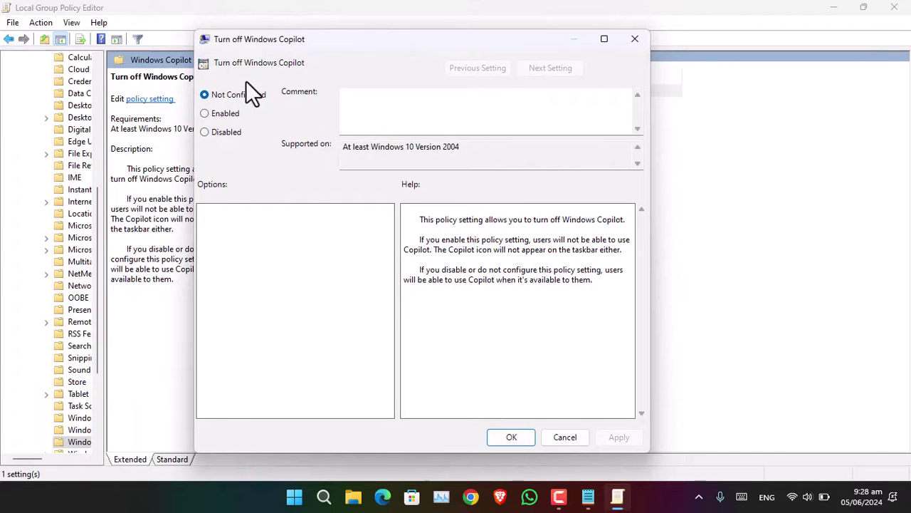
left_click(230, 130)
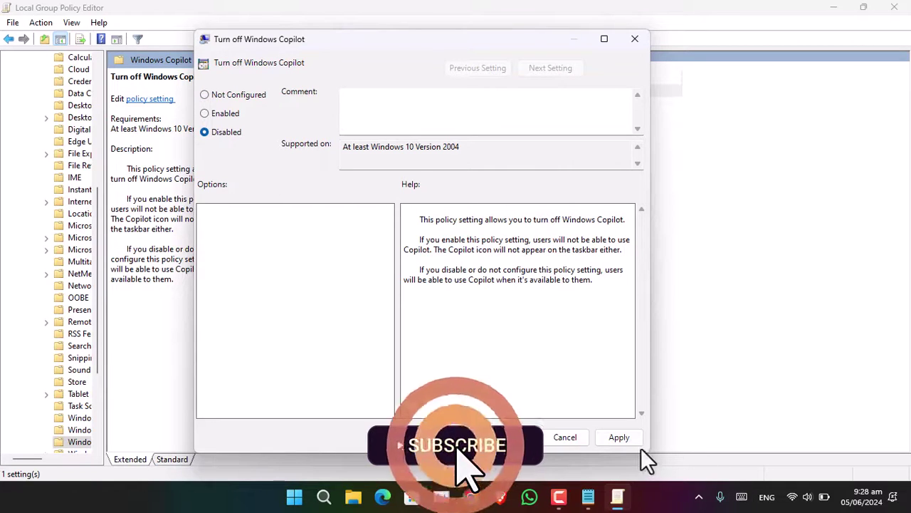
left_click(618, 437)
left_click(513, 437)
left_click(894, 7)
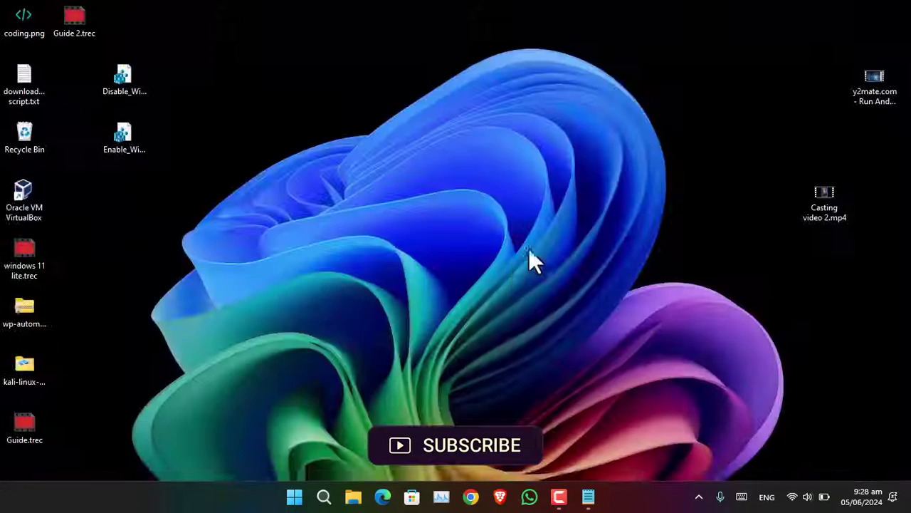
left_click(310, 498)
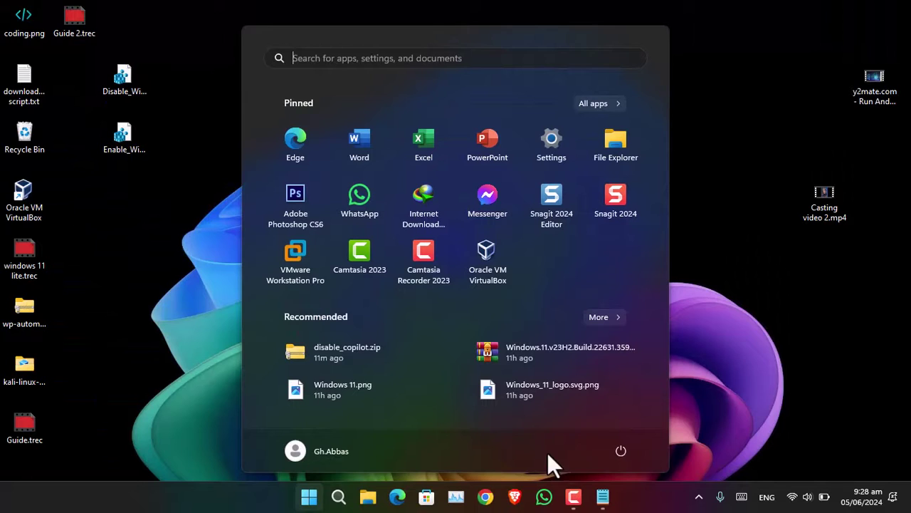
left_click(618, 450)
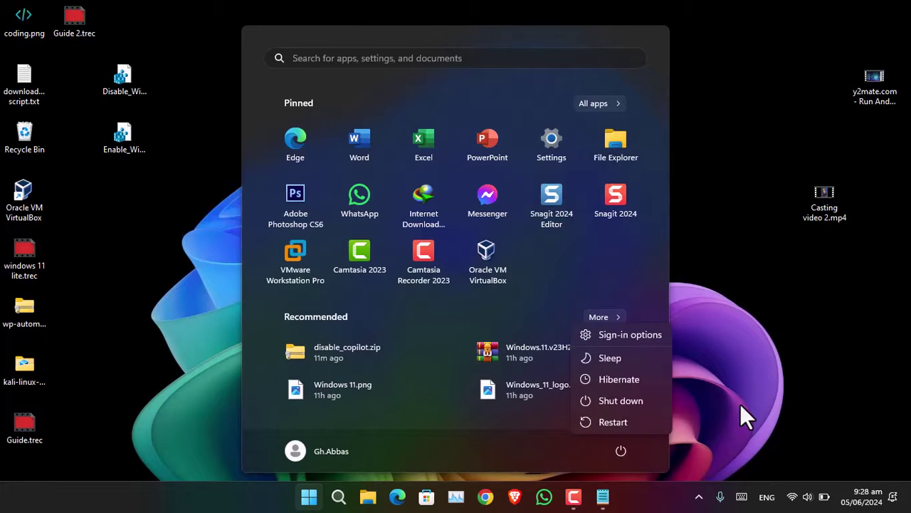
key("Escape")
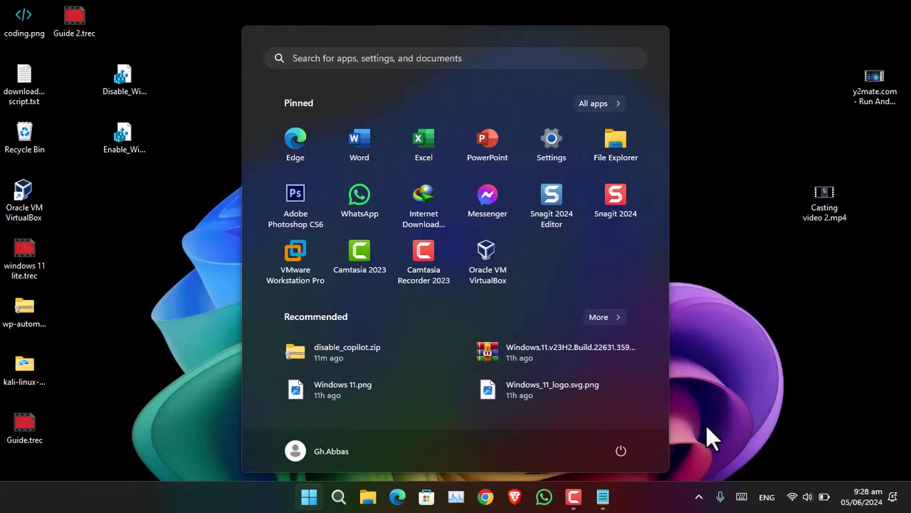
left_click(717, 425)
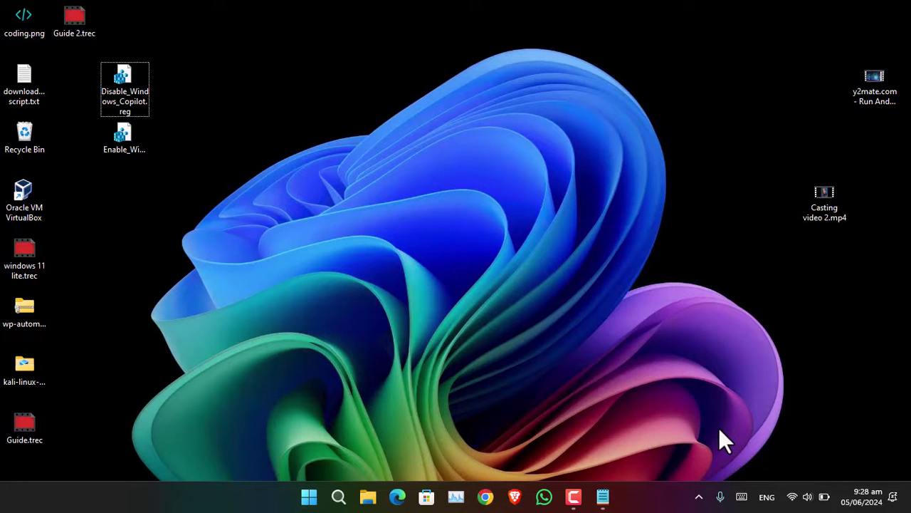
key("super+c")
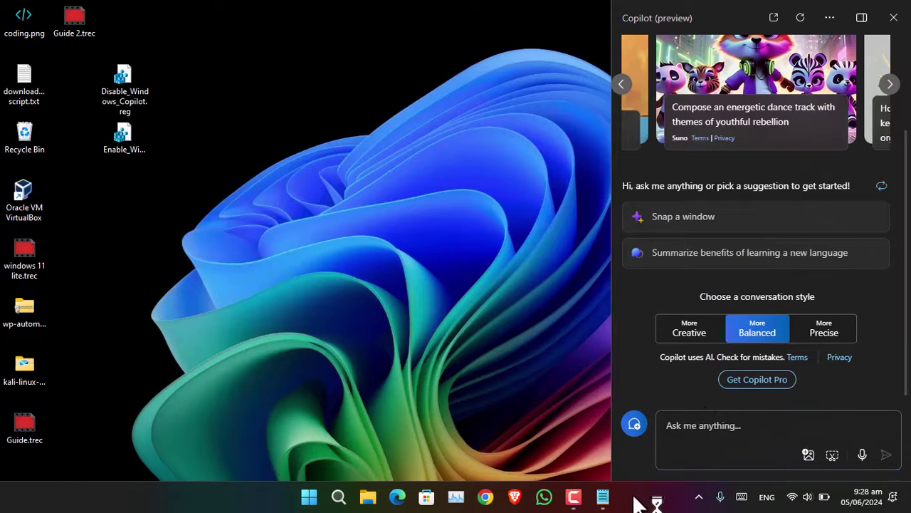
right_click(639, 500)
left_click(669, 468)
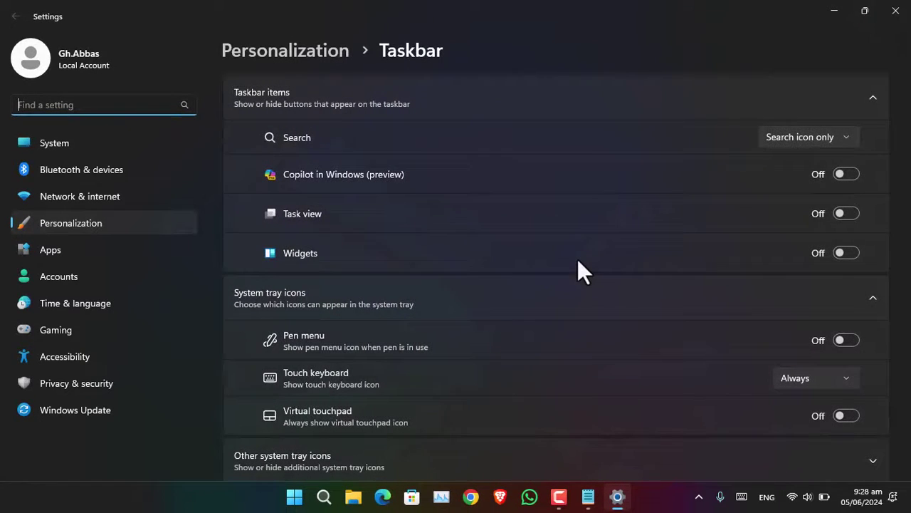
double_click(646, 10)
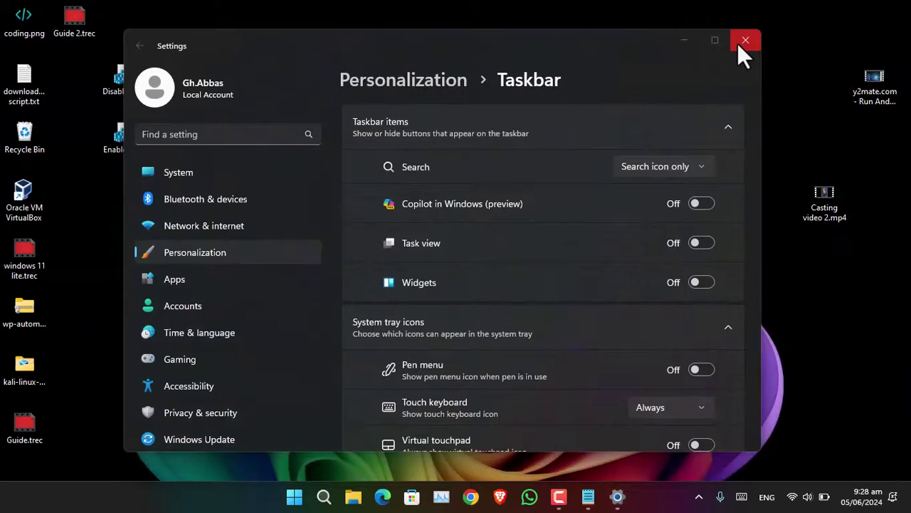
left_click(740, 43)
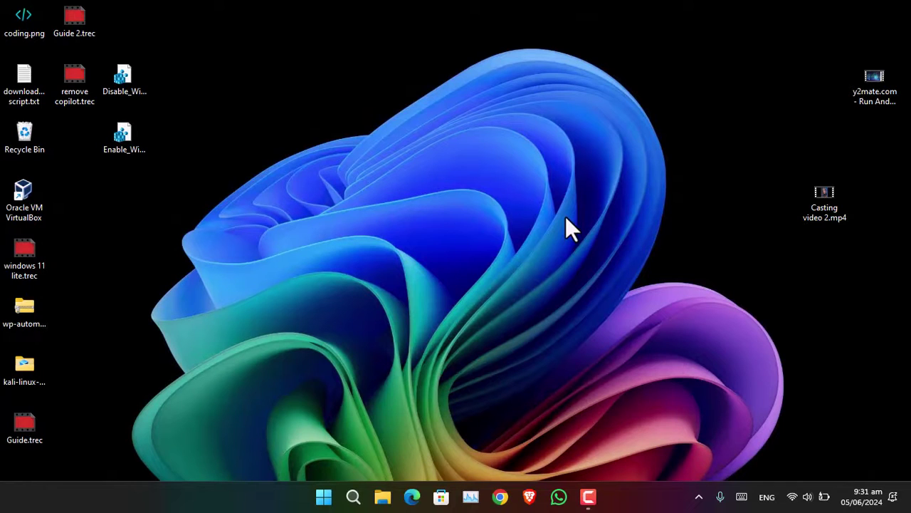
right_click(643, 502)
left_click(685, 468)
left_click(715, 40)
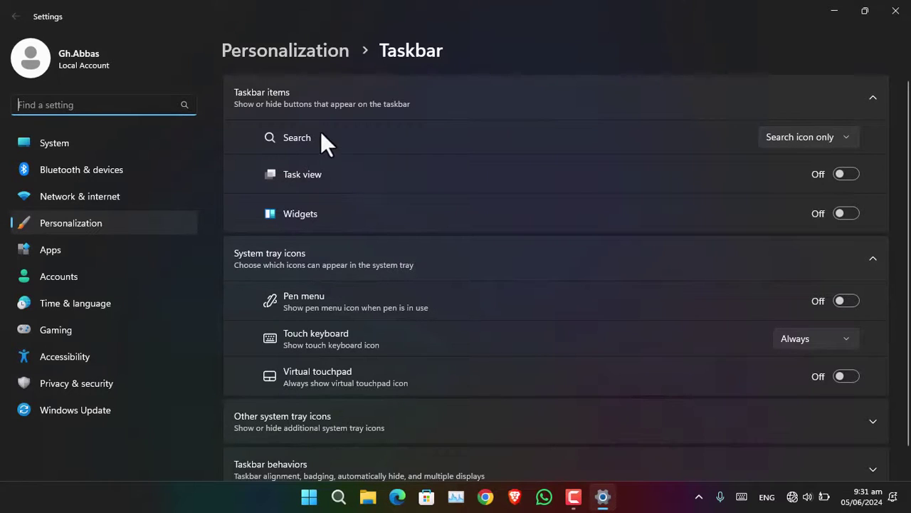
double_click(368, 2)
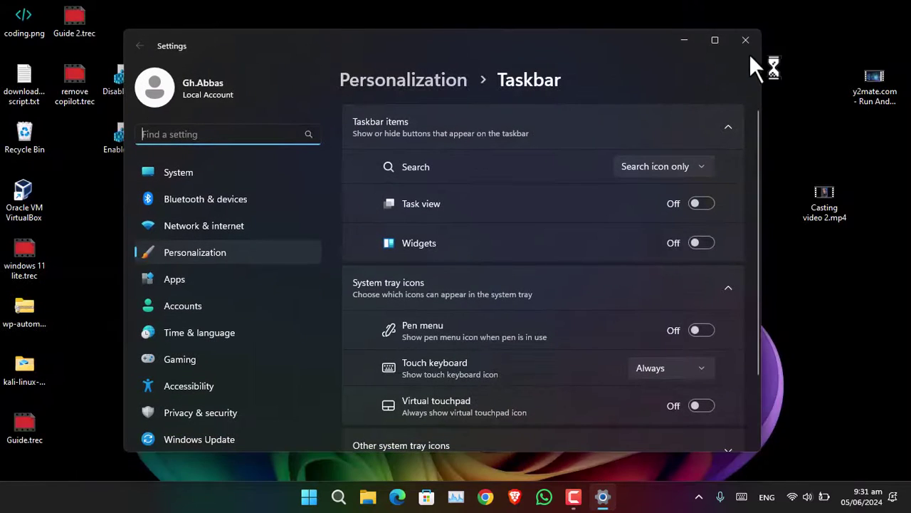
key("super+Down")
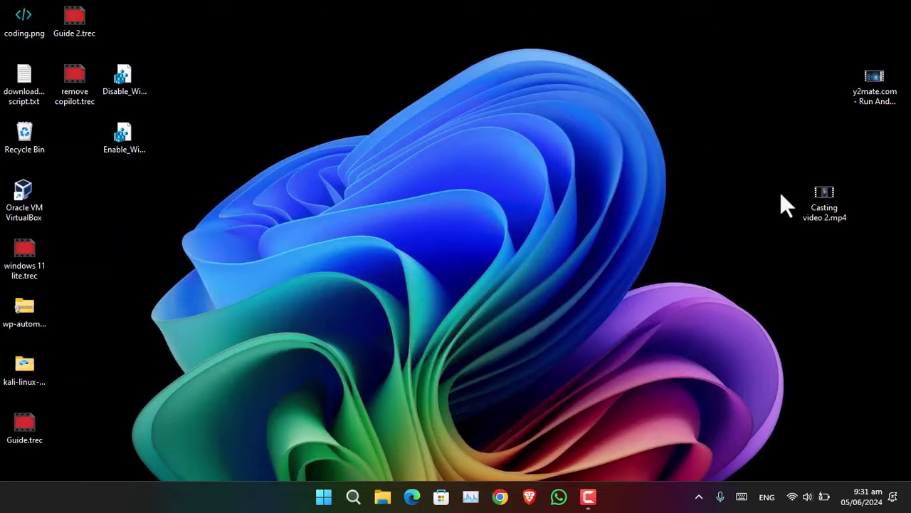
Launch Microsoft Edge with Win+2 to open a new tab with the Microsoft Start feed
key("super+2")
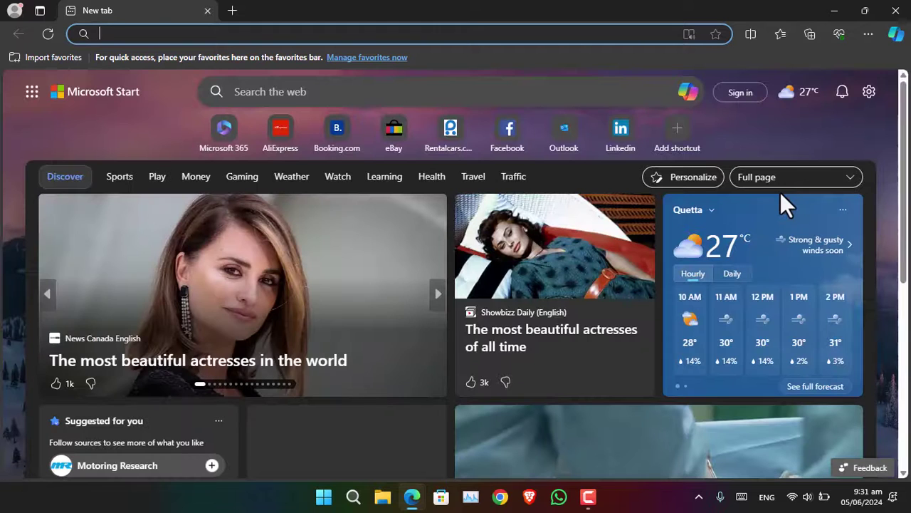